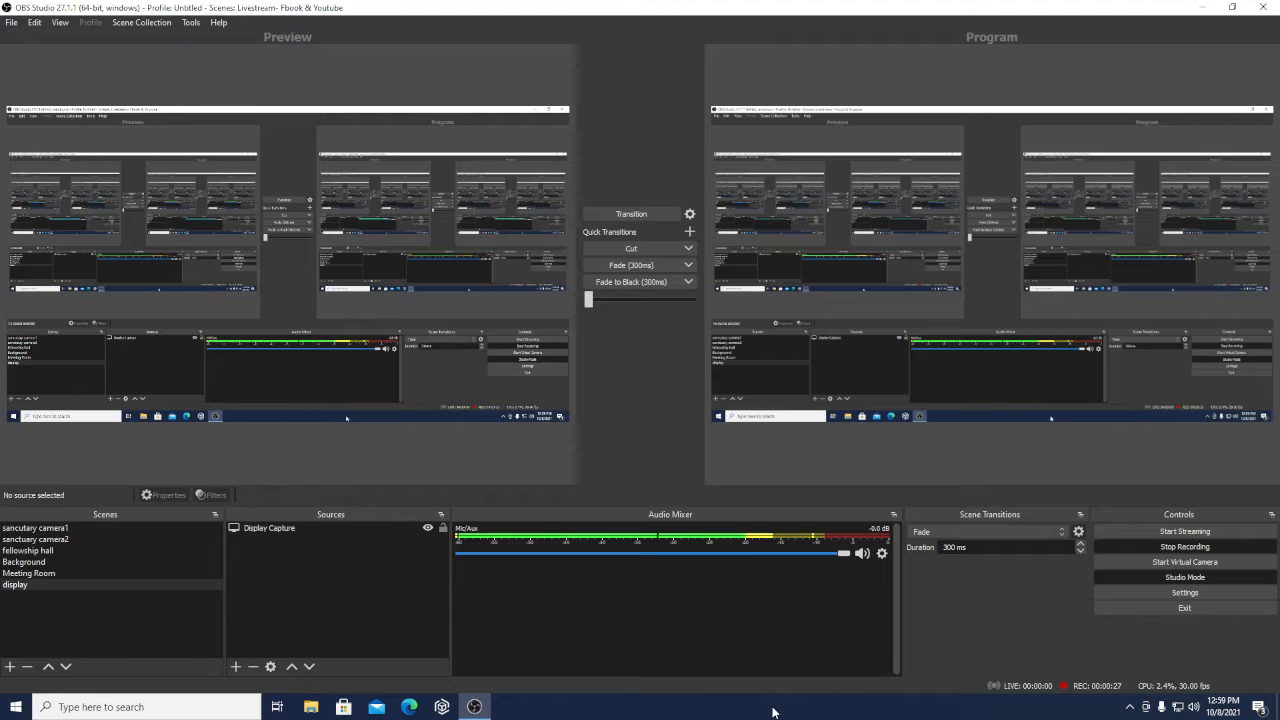
Step: Minimise the current window, launch Firefox from the desktop and open facebook.com
click(475, 707)
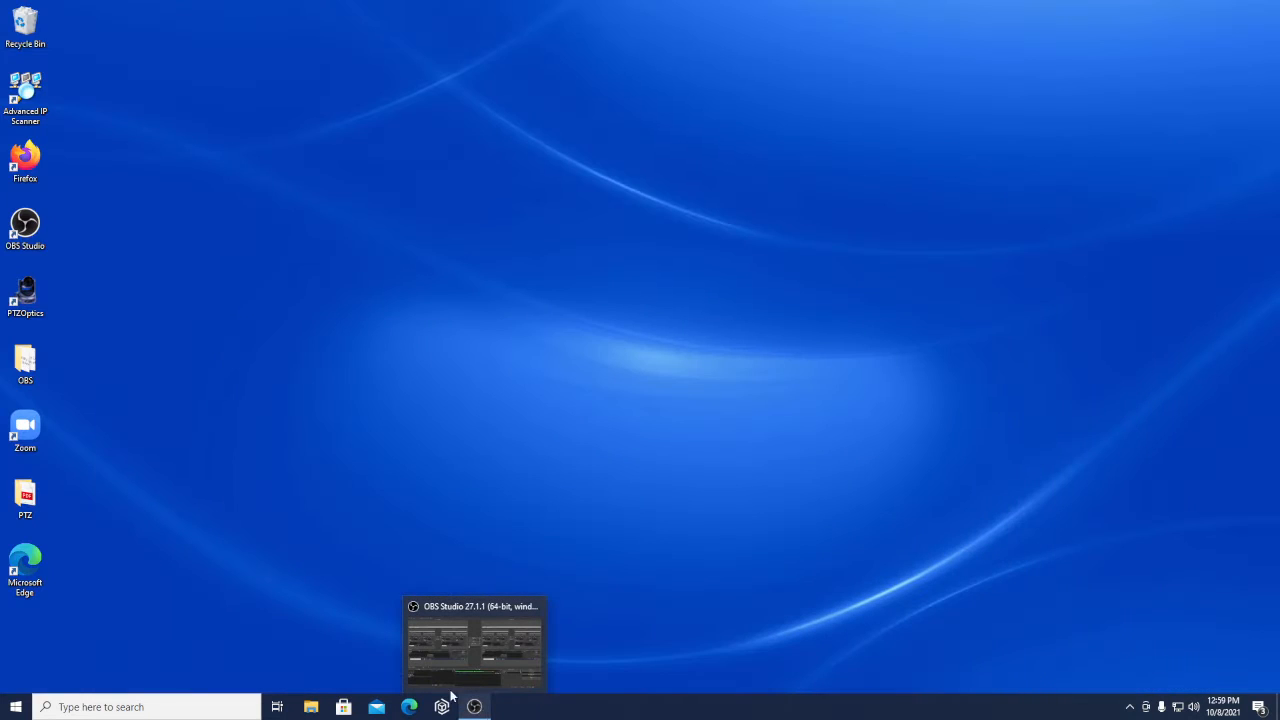
click(30, 162)
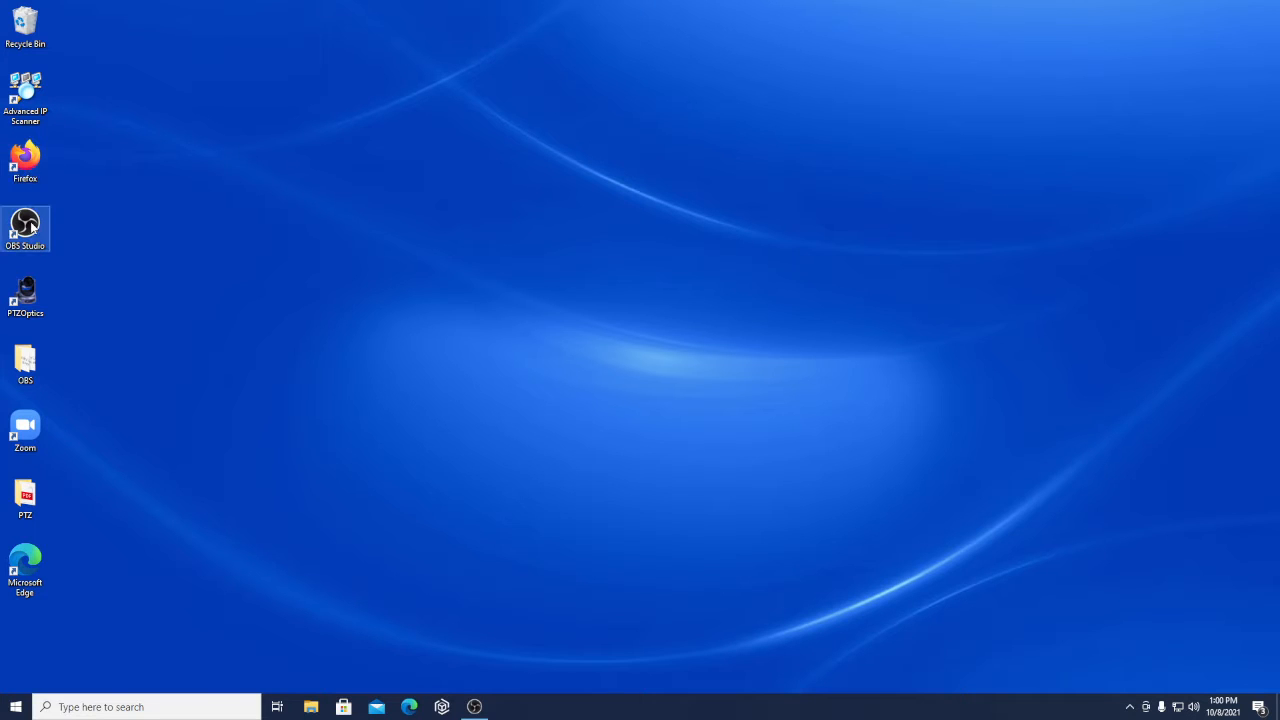
click(32, 227)
click(27, 178)
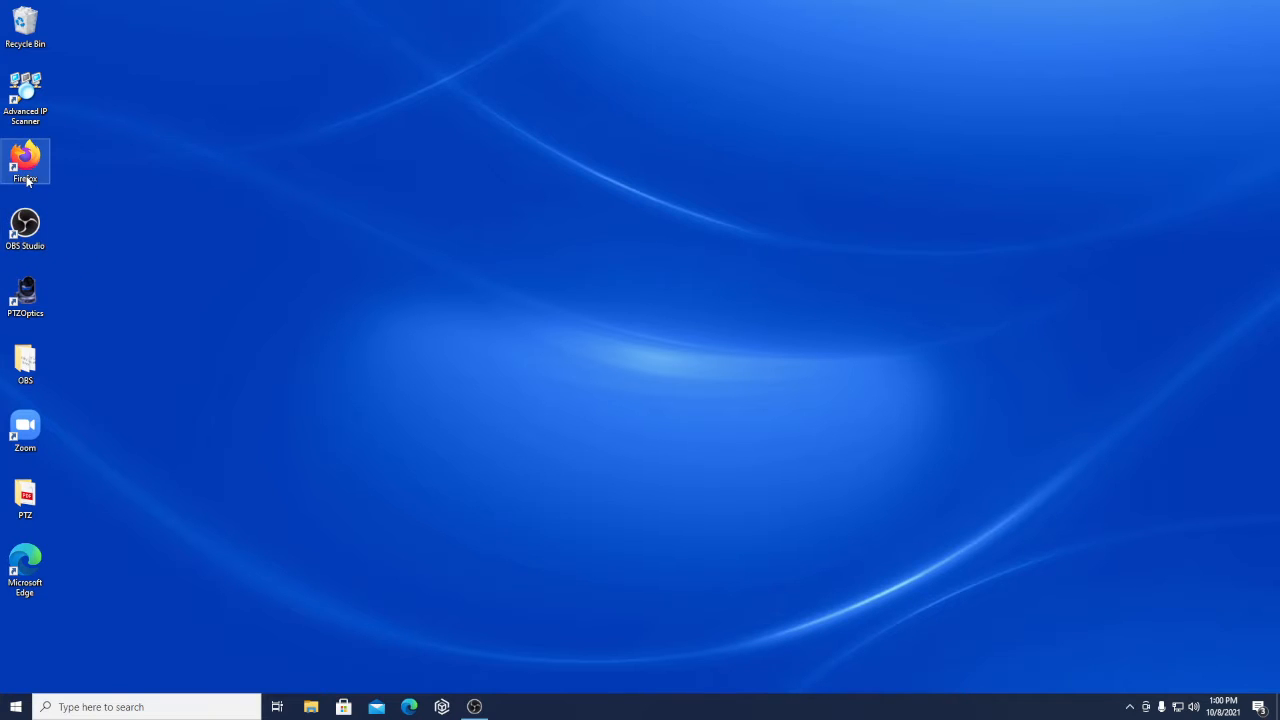
click(33, 217)
click(28, 165)
click(33, 220)
click(28, 168)
double_click(27, 170)
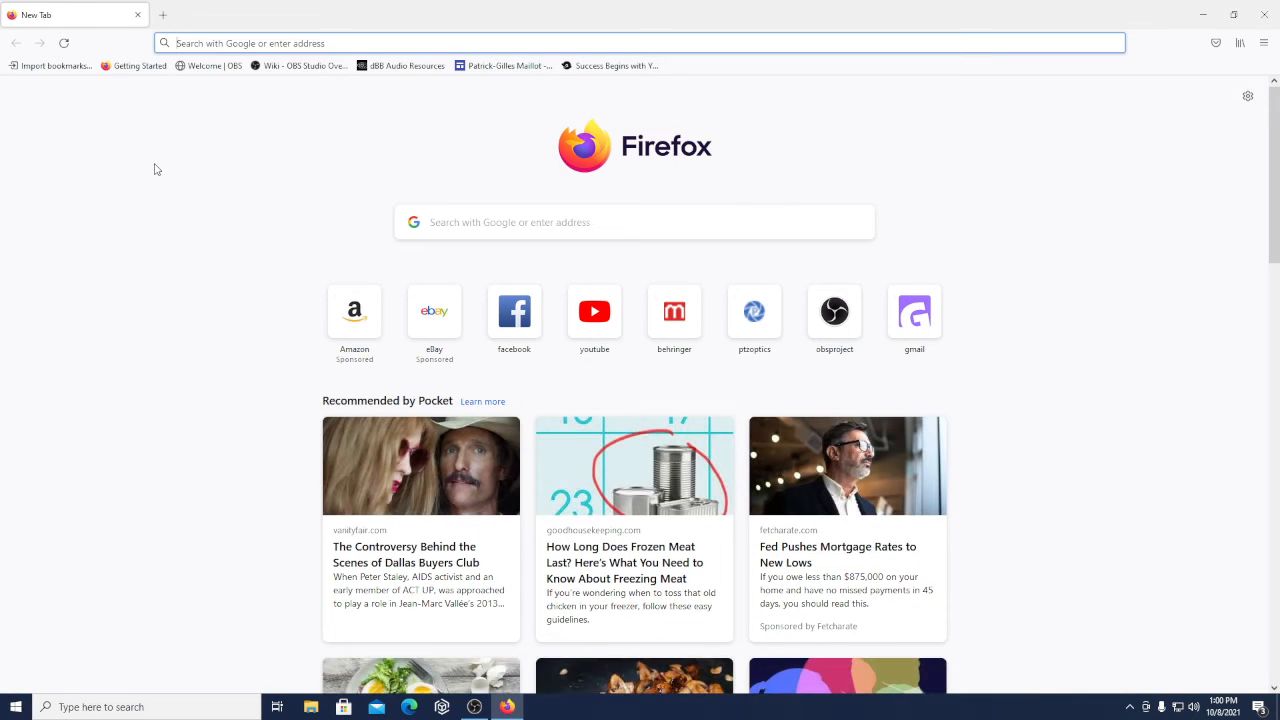
text(fac)
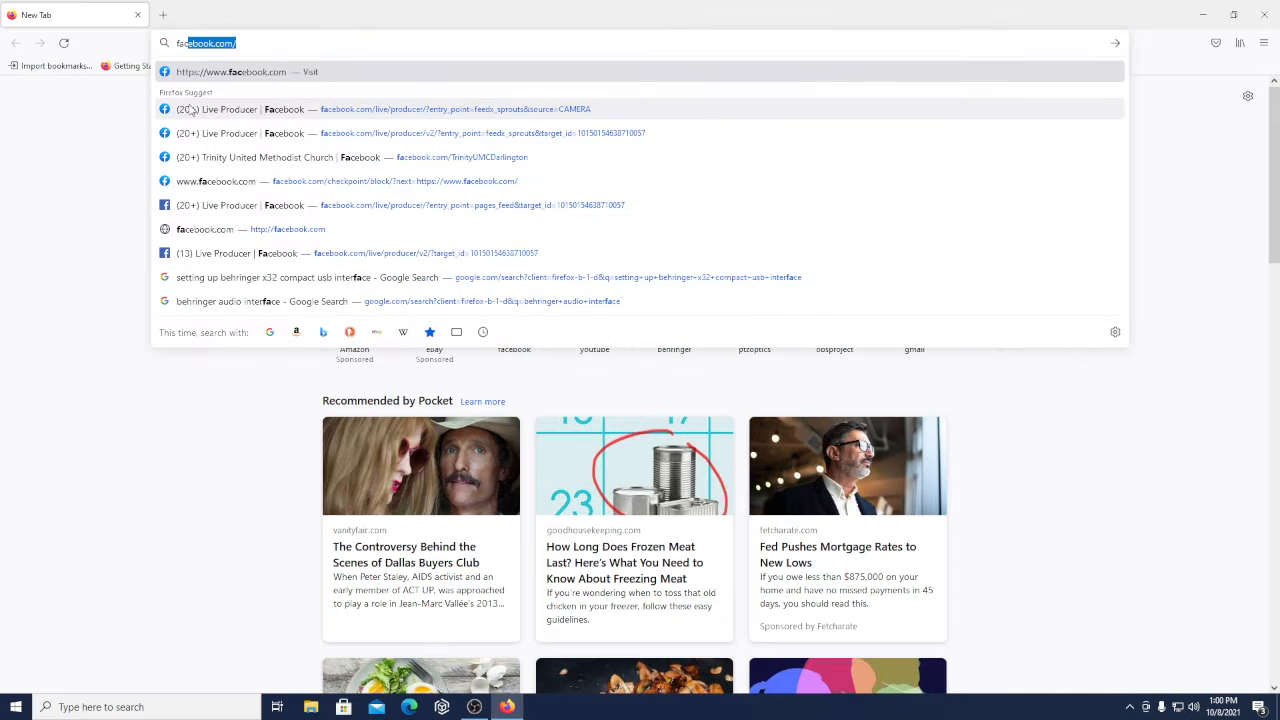
key(Return)
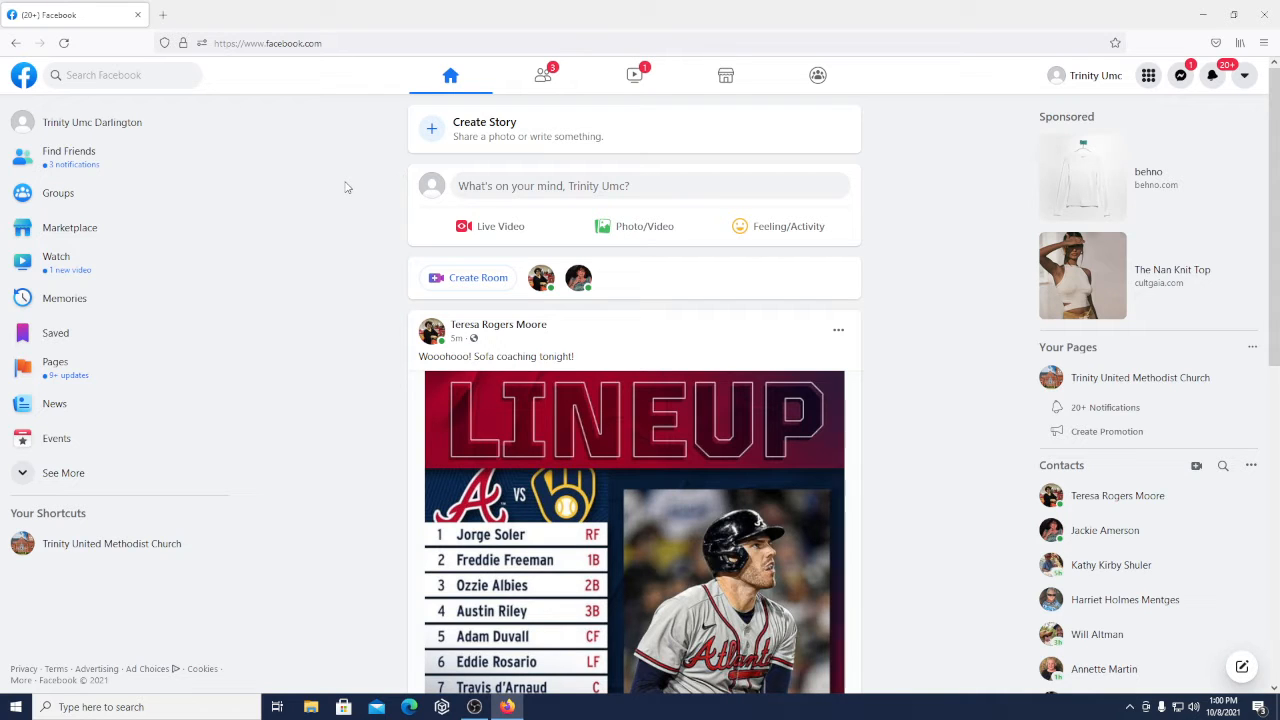
Step: Open the Trinity United Methodist Church page from the Facebook shortcuts
click(55, 555)
key(ctrl)
key(ctrl)
key(ctrl)
click(83, 554)
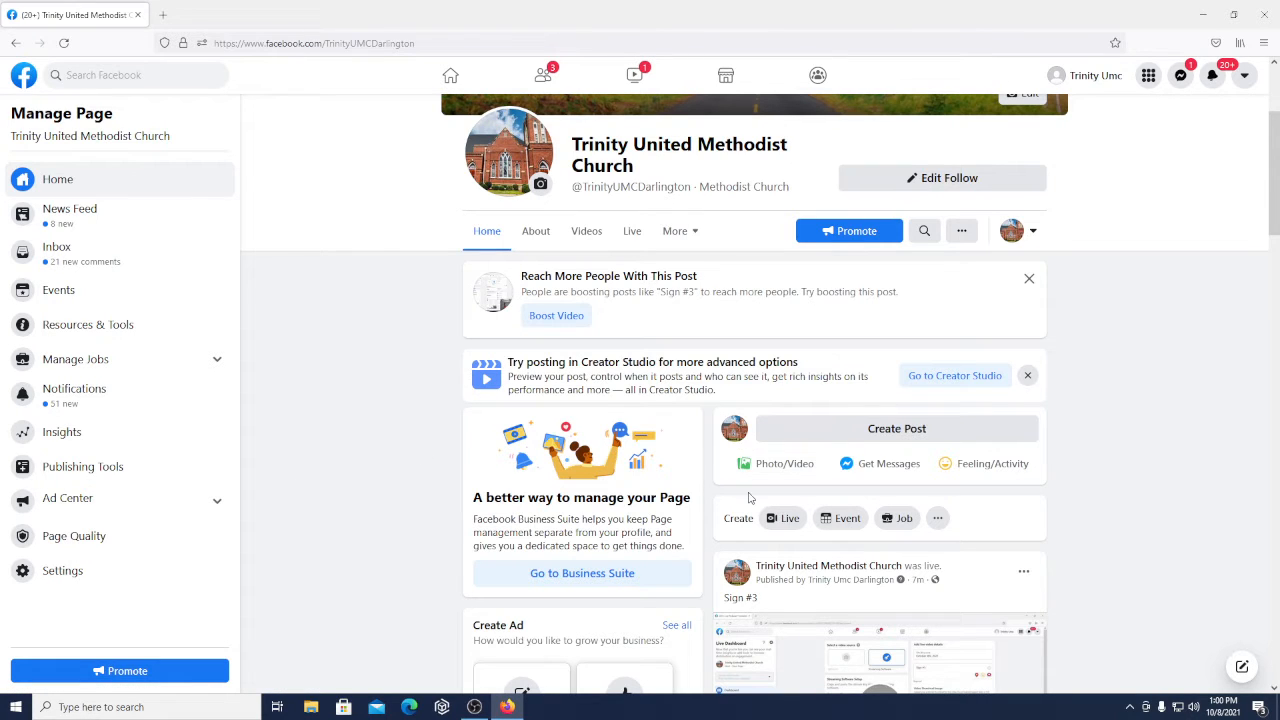
Step: Create a live video for the church page and set it up as a Go live broadcast
click(790, 518)
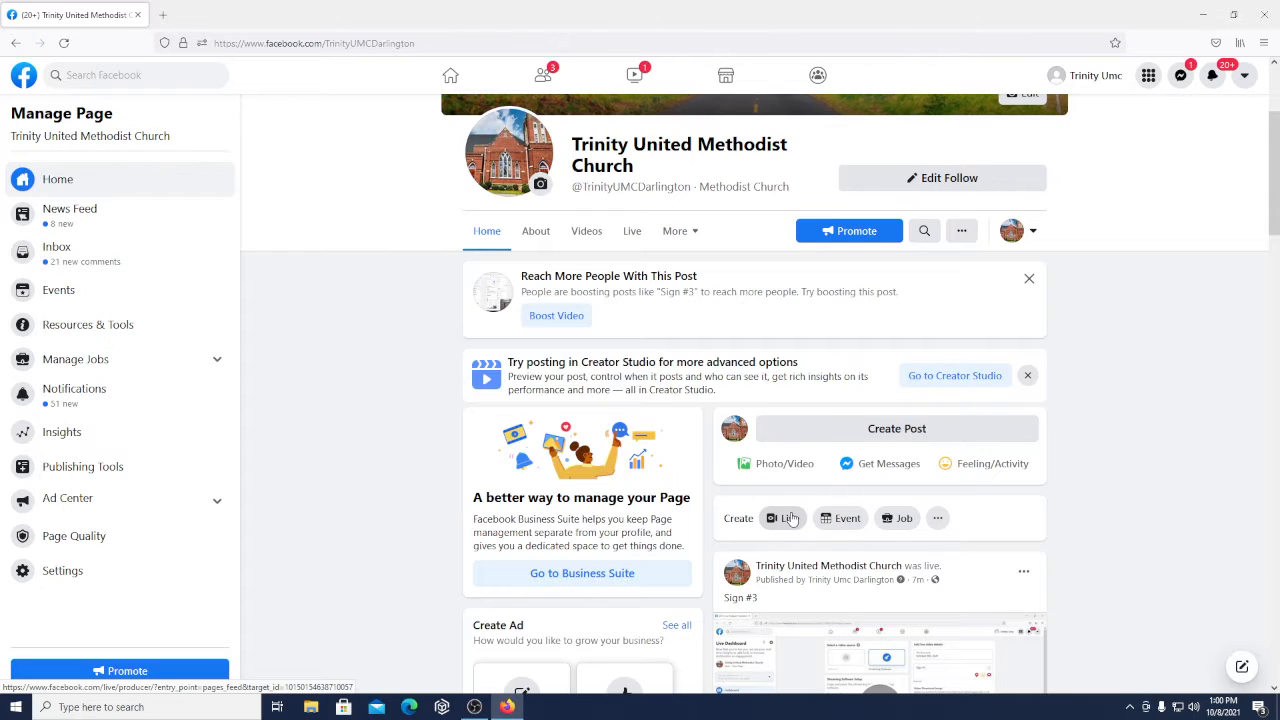
click(790, 518)
click(785, 520)
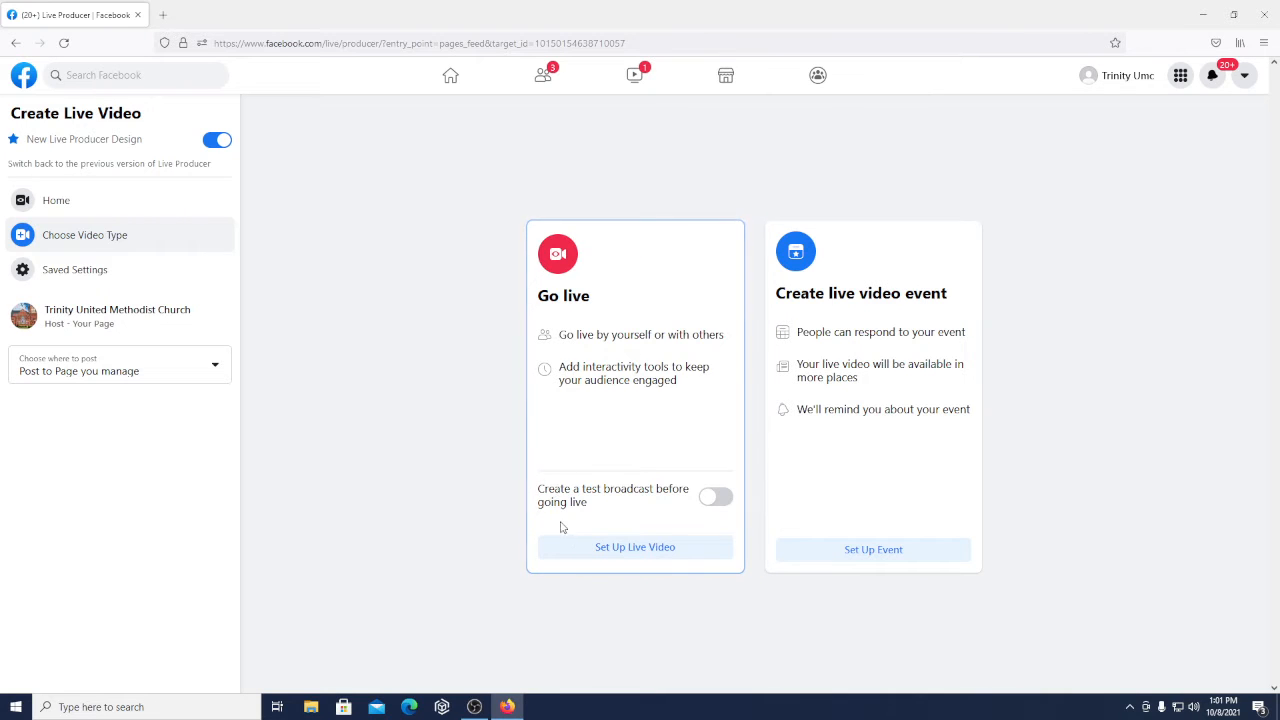
click(608, 549)
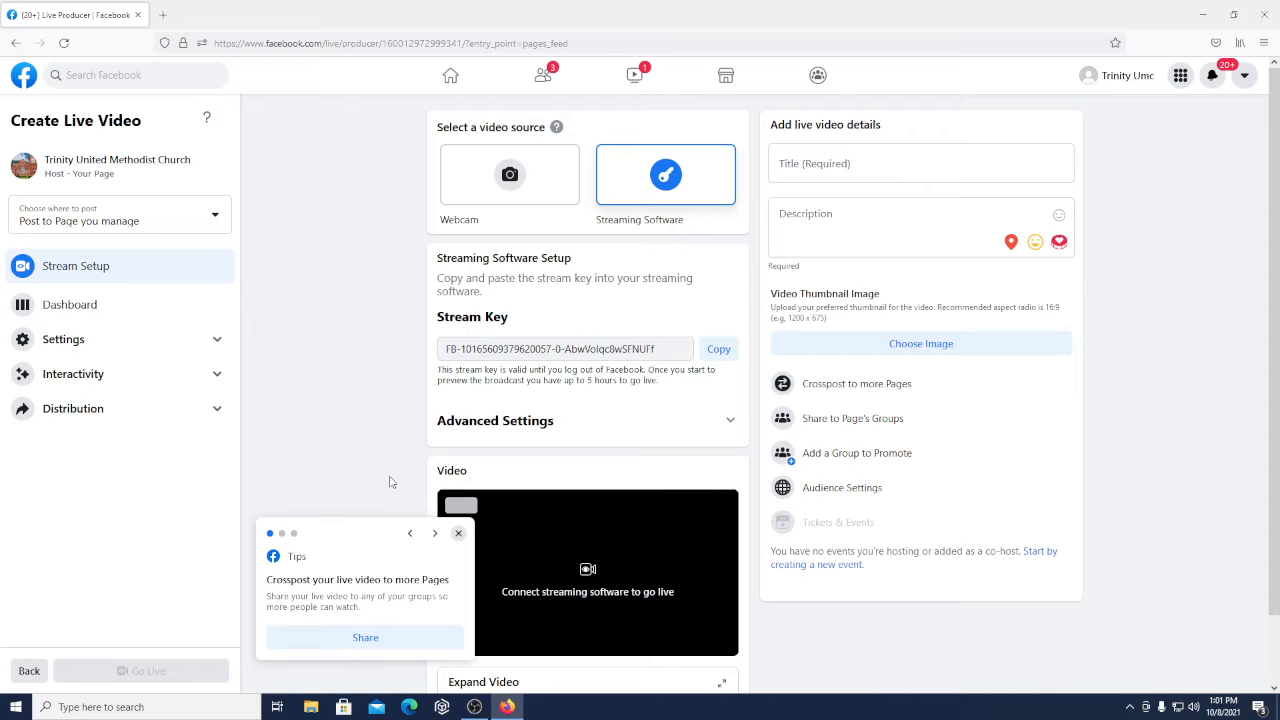
Step: Dismiss the tips on the stream setup page and copy the stream key
click(458, 533)
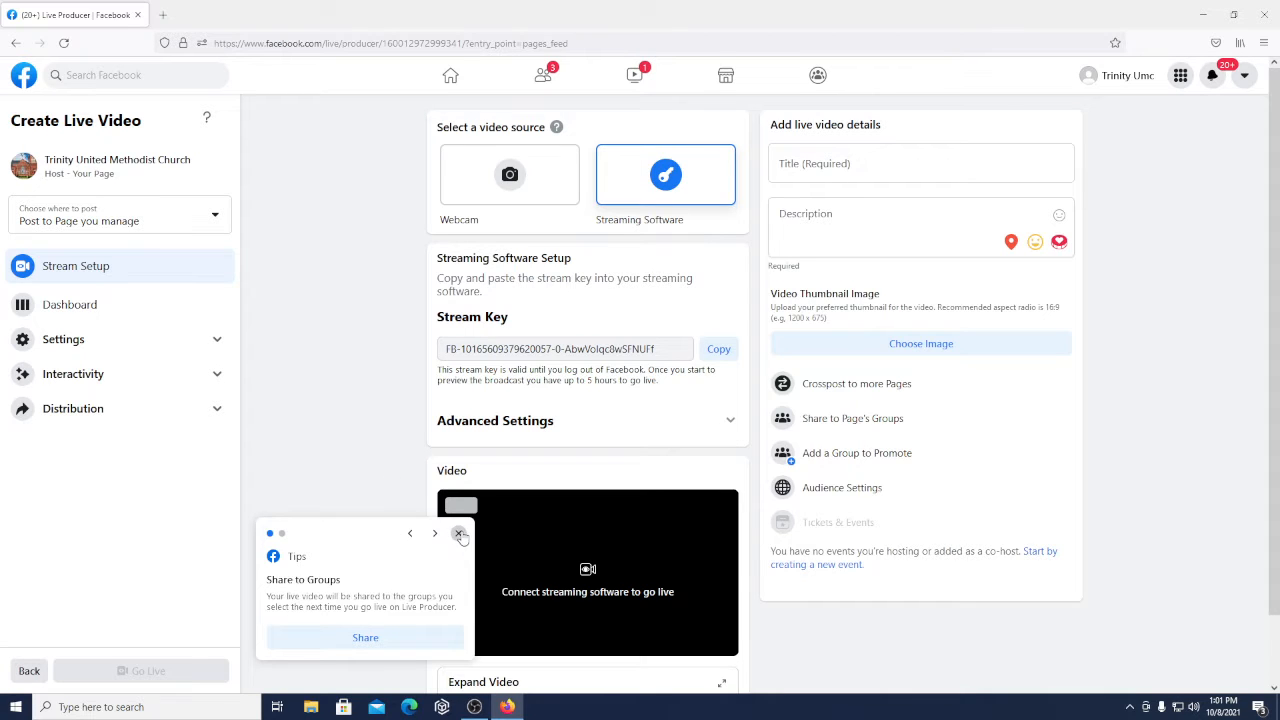
click(458, 534)
click(459, 536)
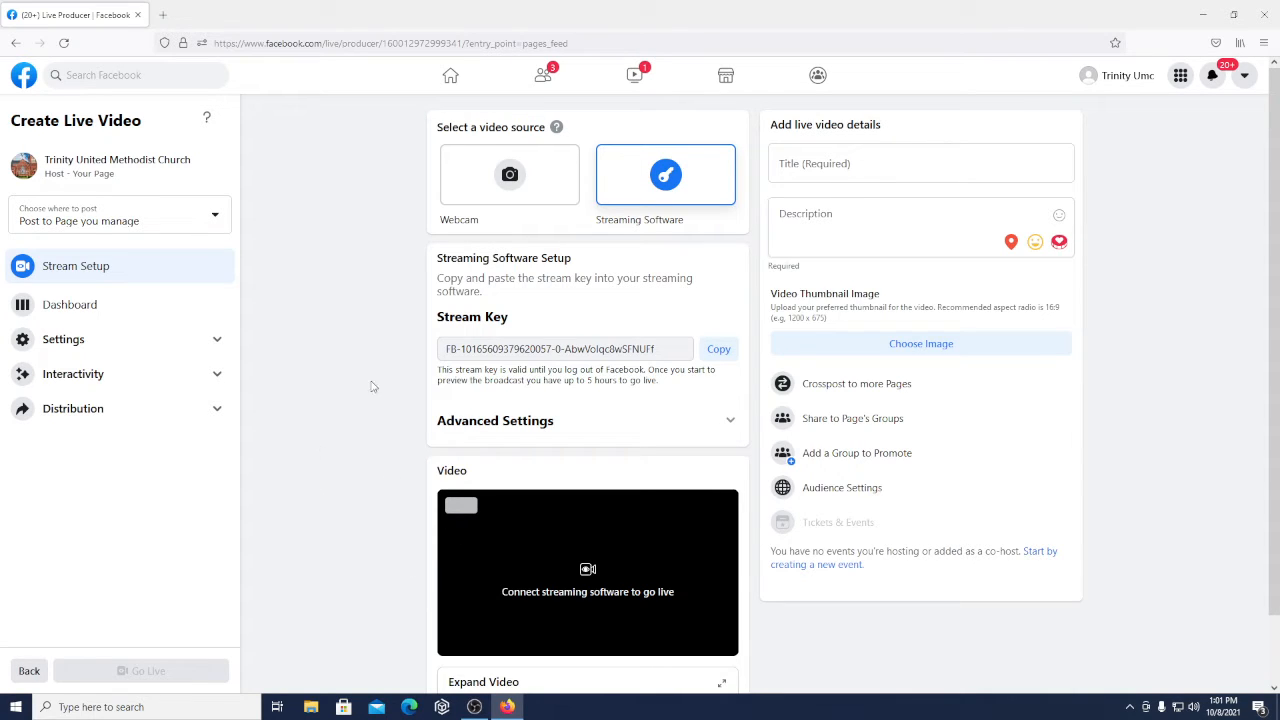
click(720, 352)
click(720, 352)
click(720, 352)
click(721, 352)
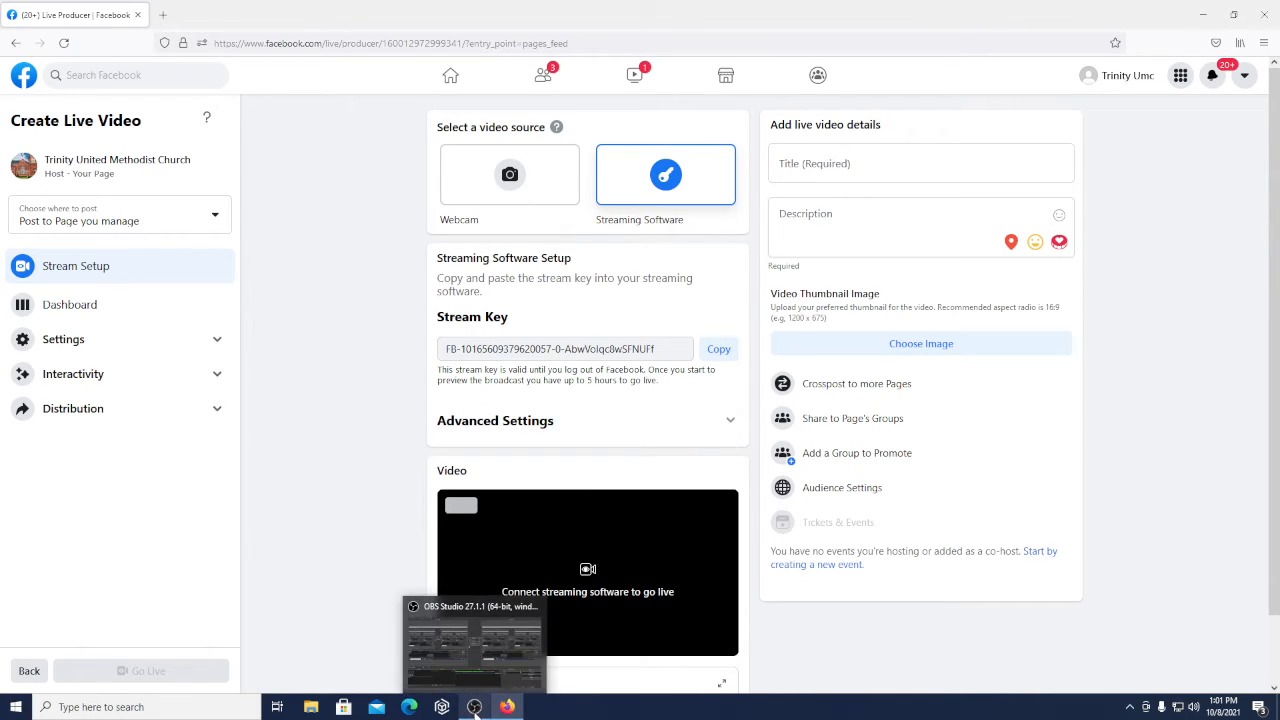
Step: Switch to the running OBS Studio and open its Stream settings
click(507, 707)
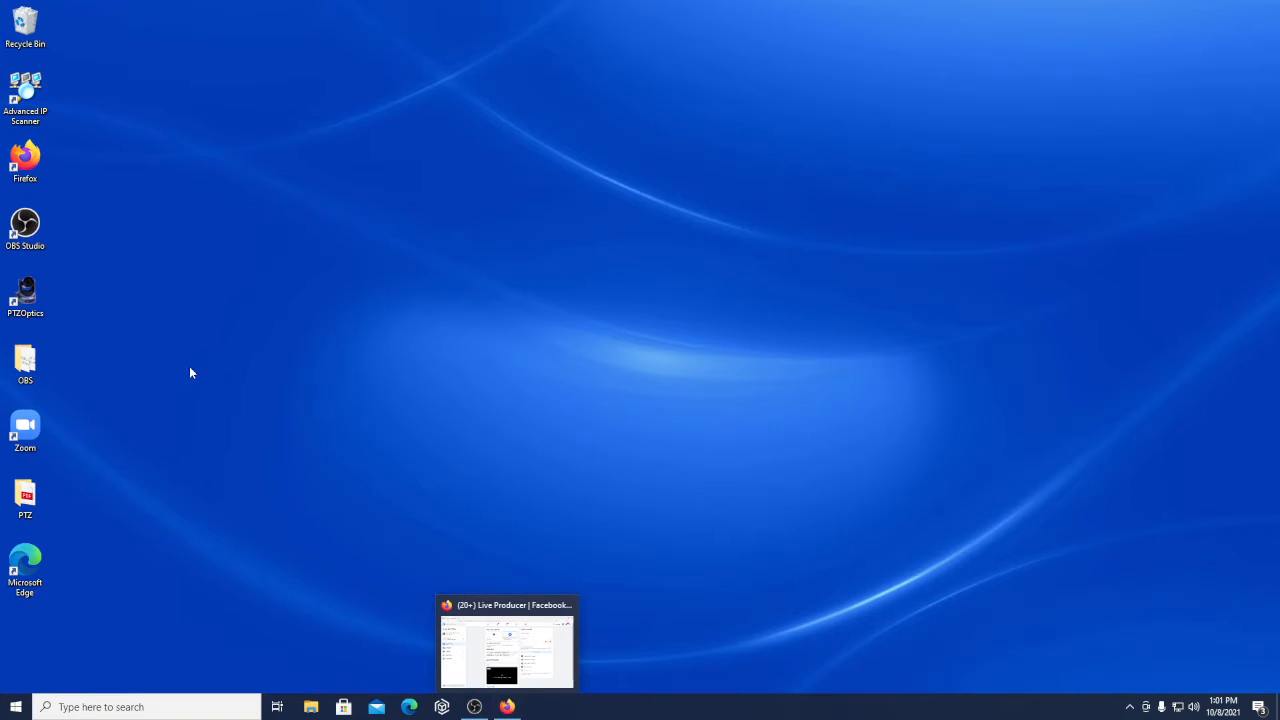
double_click(25, 228)
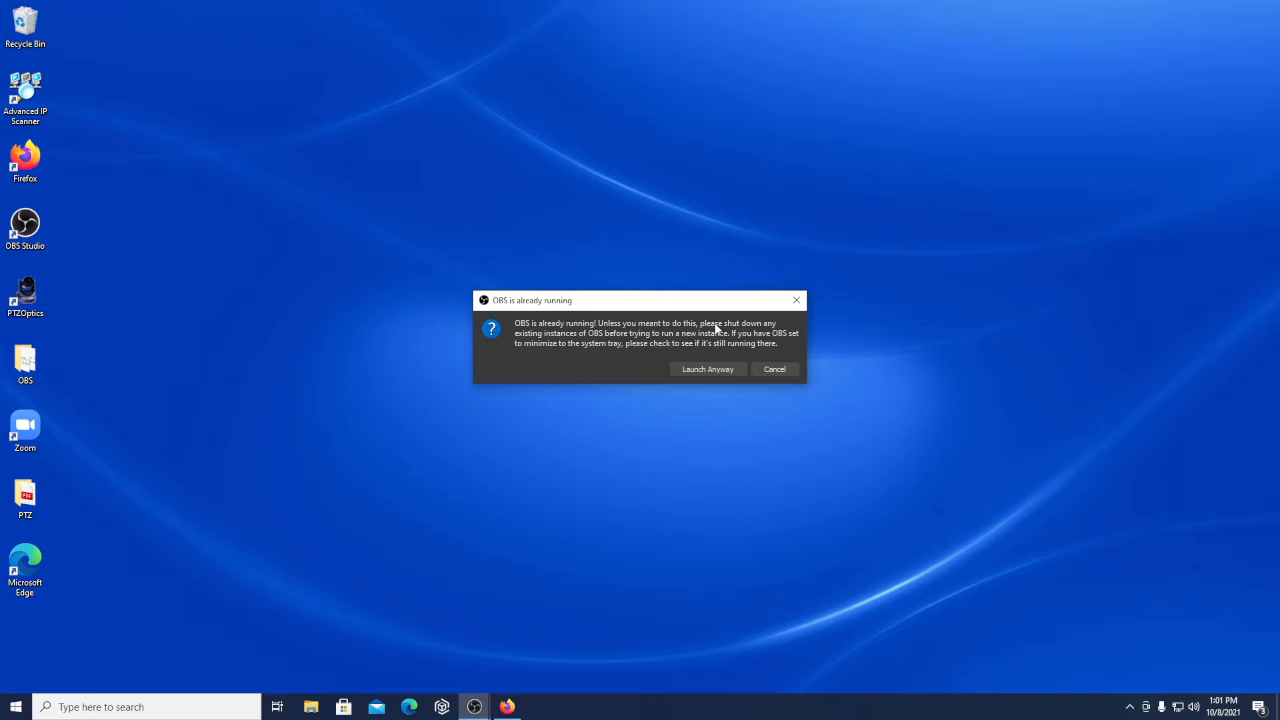
click(777, 370)
click(485, 712)
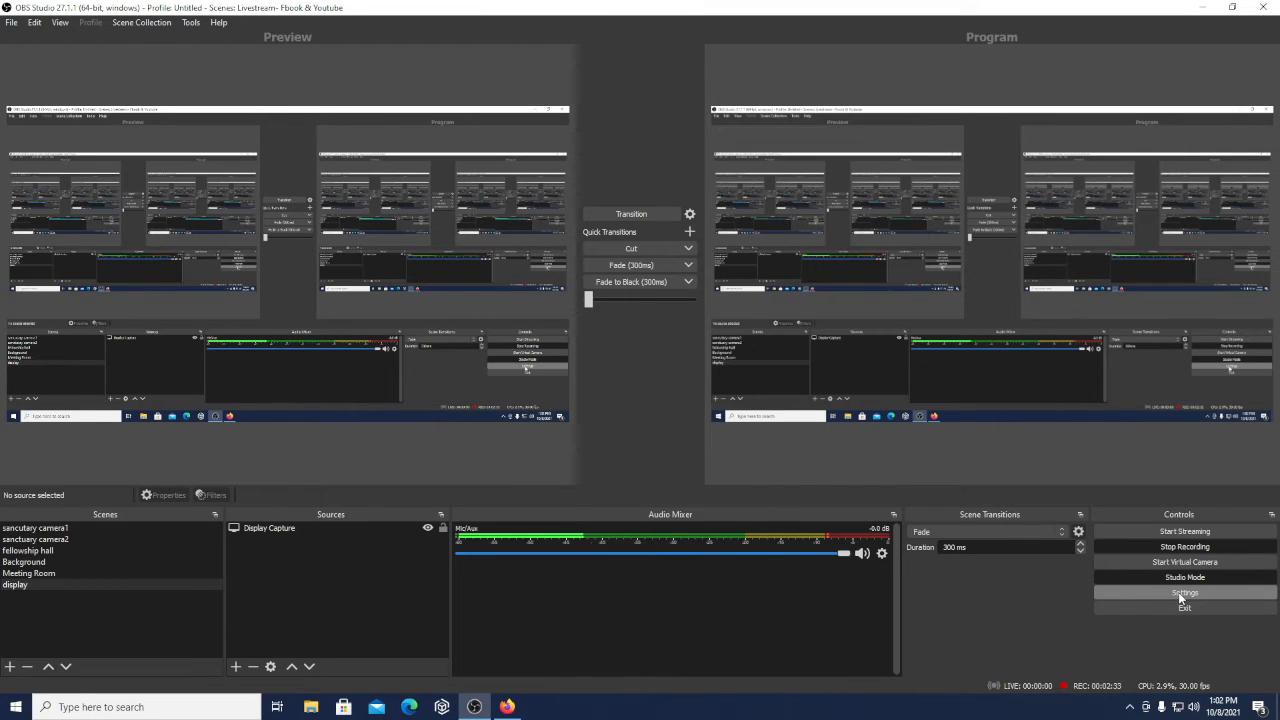
key(ctrl)
key(ctrl)
key(ctrl)
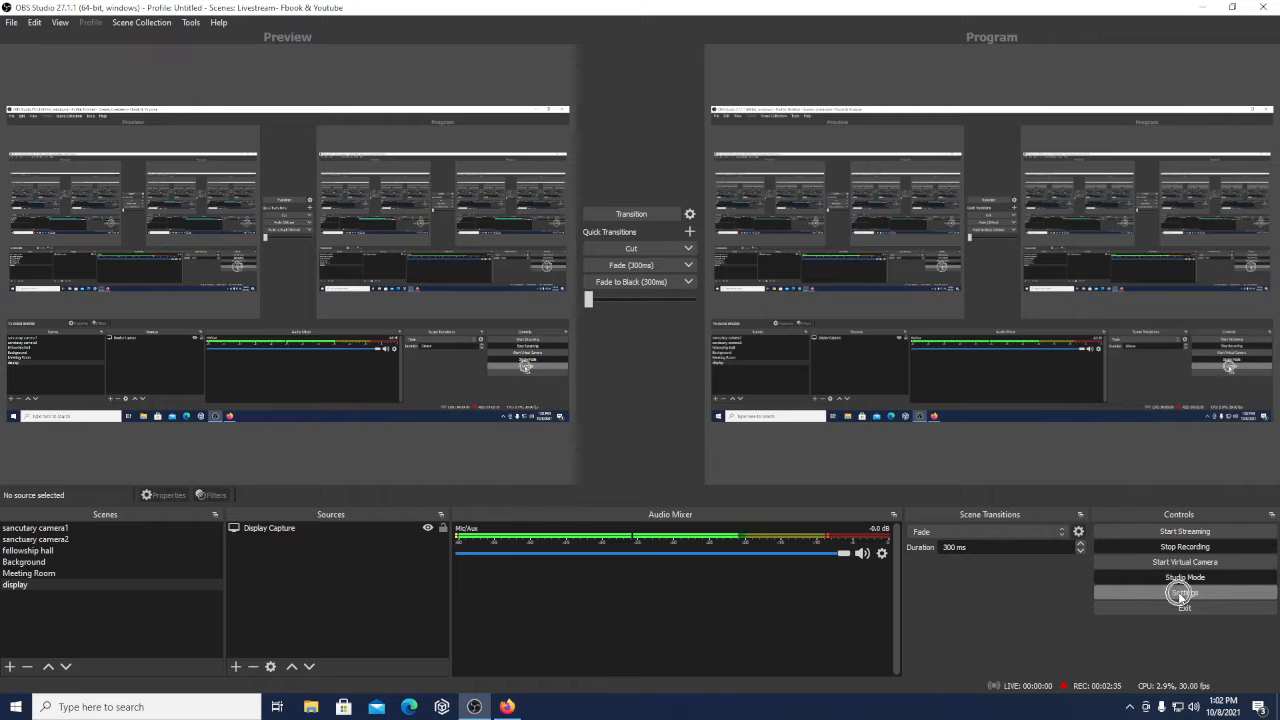
key(ctrl)
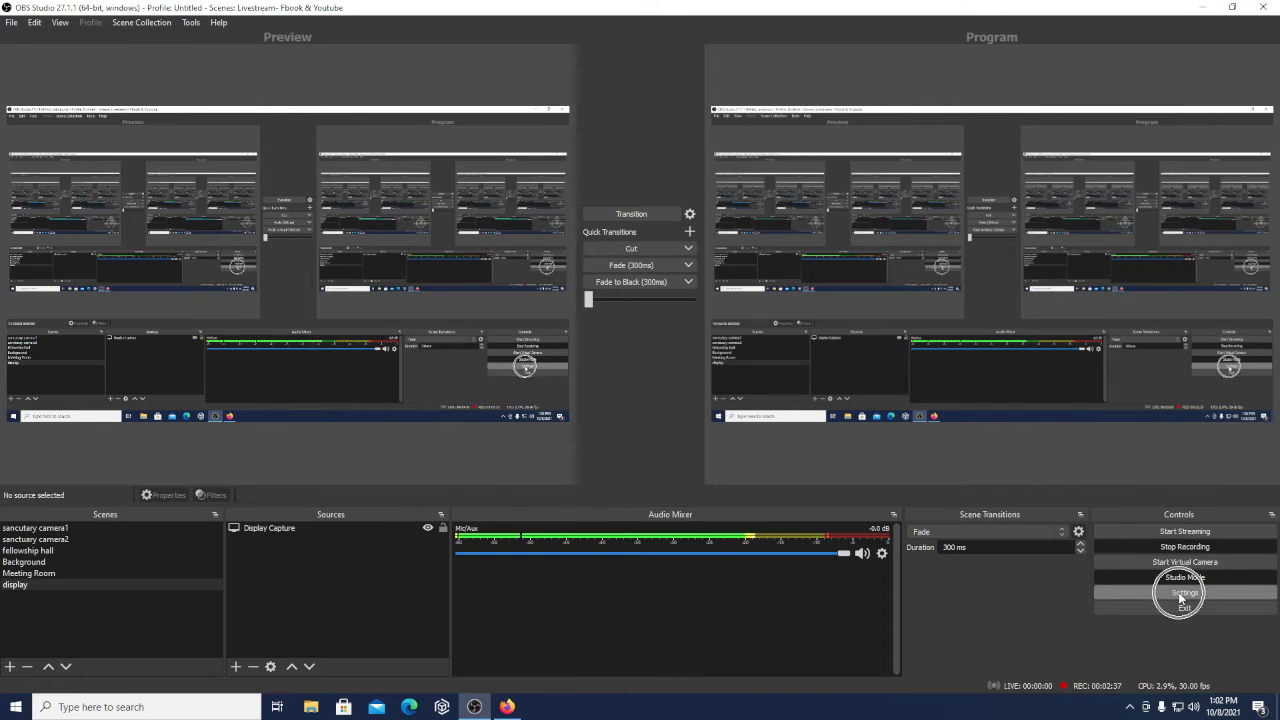
click(1181, 594)
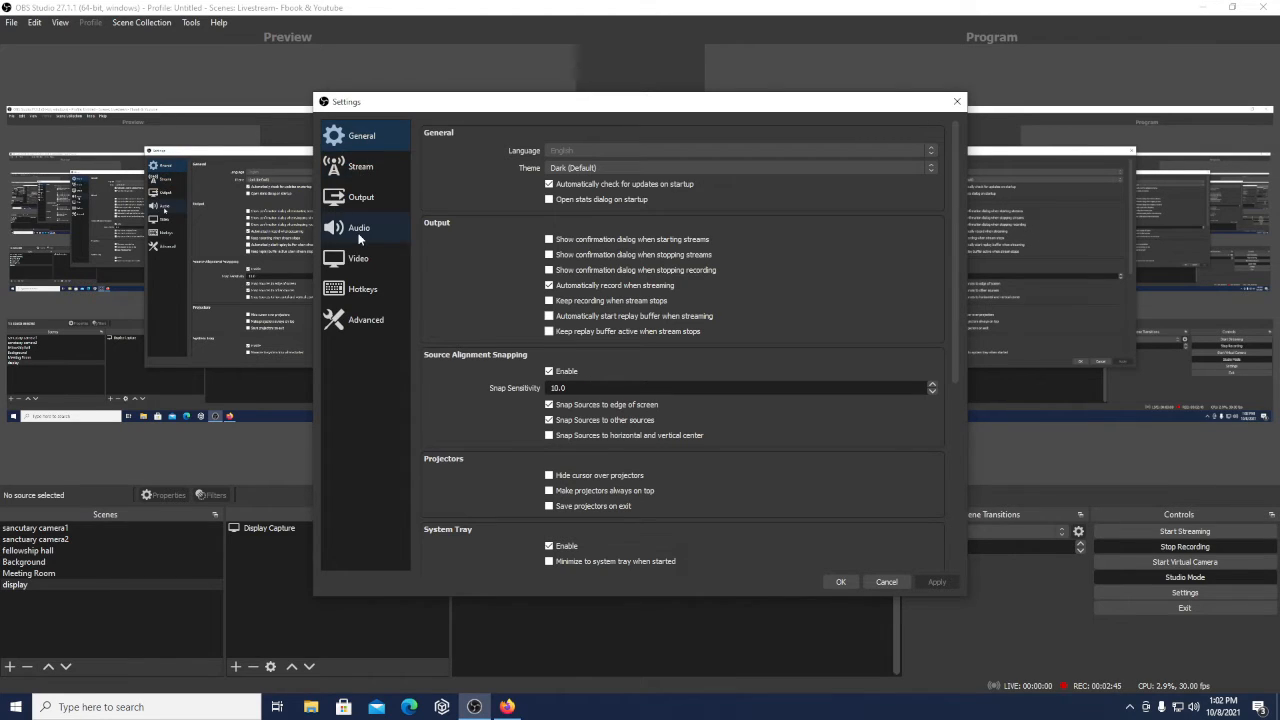
click(347, 174)
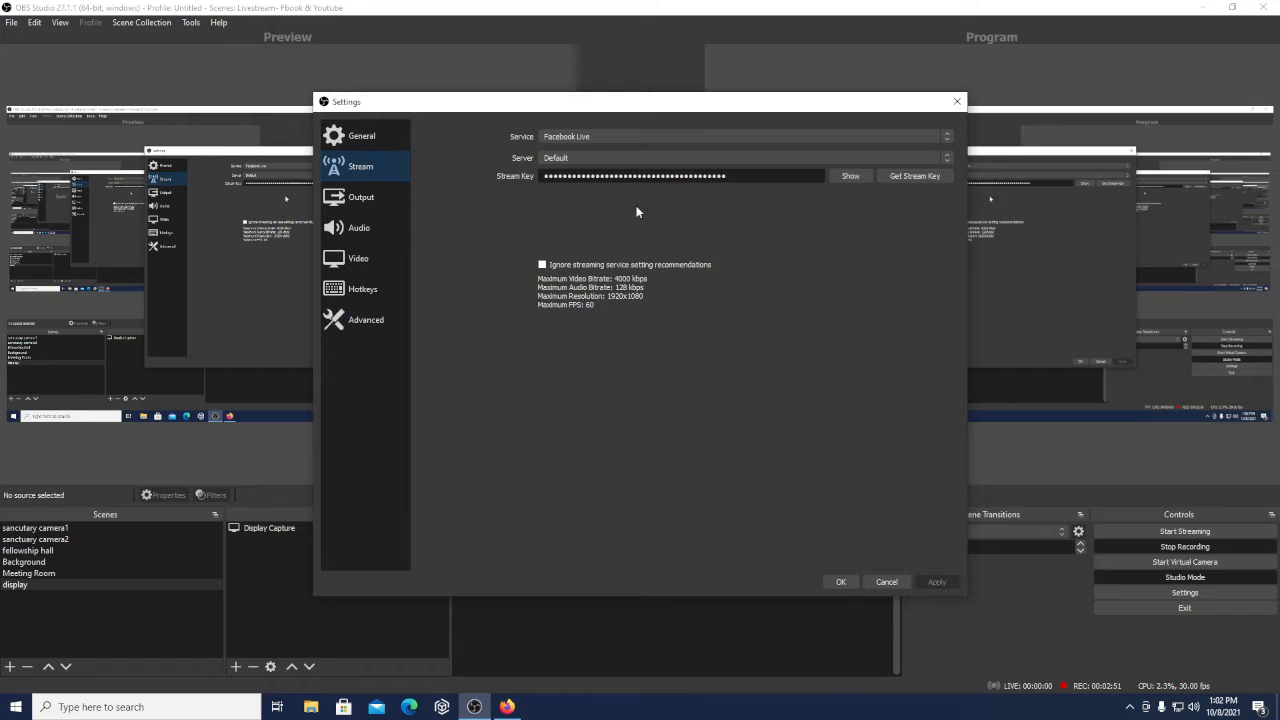
Step: Replace the Facebook Live stream key with the copied key, apply the change and close the settings
click(754, 176)
key(BackSpace)
key(BackSpace)
key(BackSpace)
key(BackSpace)
key(BackSpace)
key(BackSpace)
key(BackSpace)
key(BackSpace)
key(BackSpace)
key(BackSpace)
key(BackSpace)
key(BackSpace)
key(BackSpace)
key(BackSpace)
key(BackSpace)
key(BackSpace)
key(BackSpace)
key(BackSpace)
key(BackSpace)
key(BackSpace)
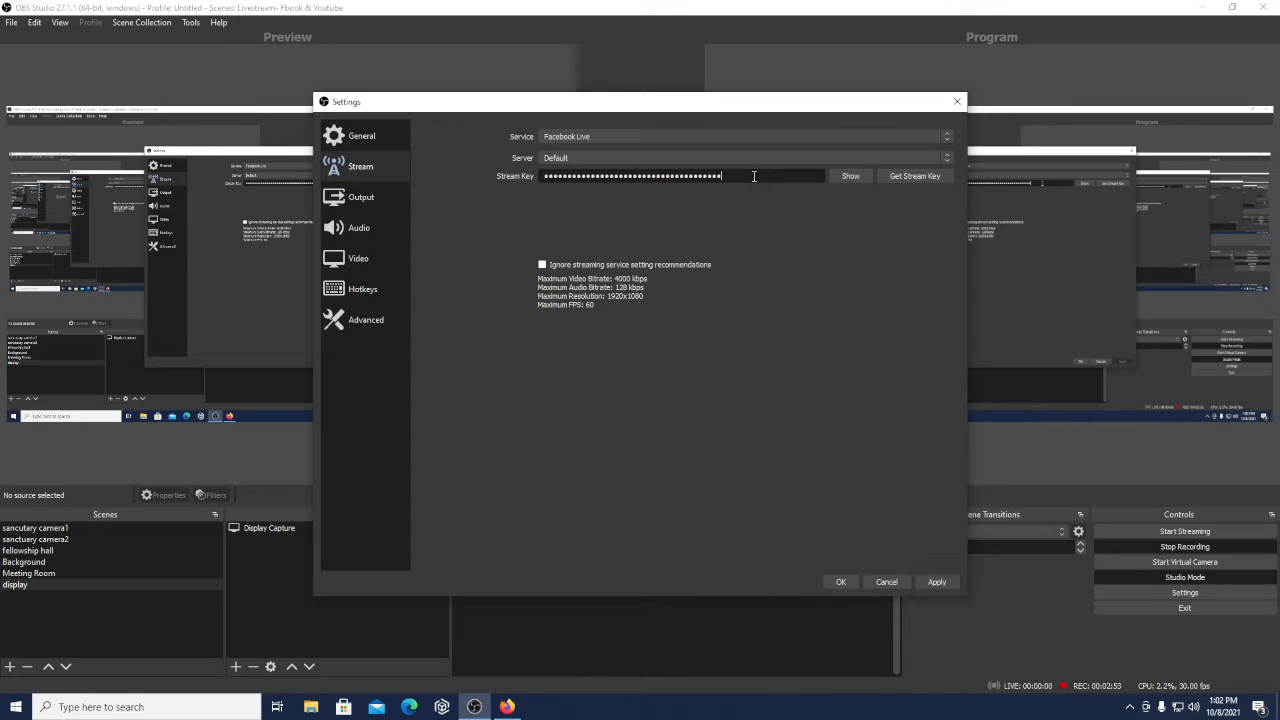
key(BackSpace)
key(BackSpace)
key(BackSpace)
key(BackSpace)
key(BackSpace)
key(BackSpace)
key(BackSpace)
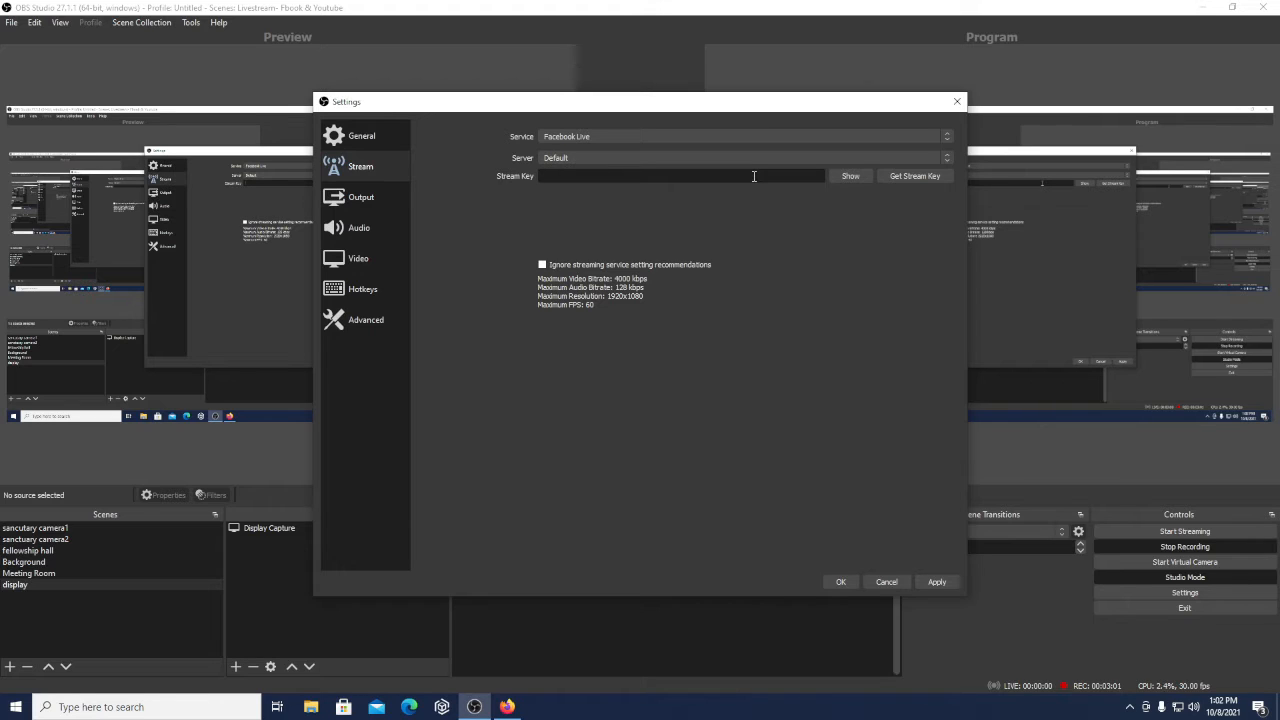
right_click(754, 176)
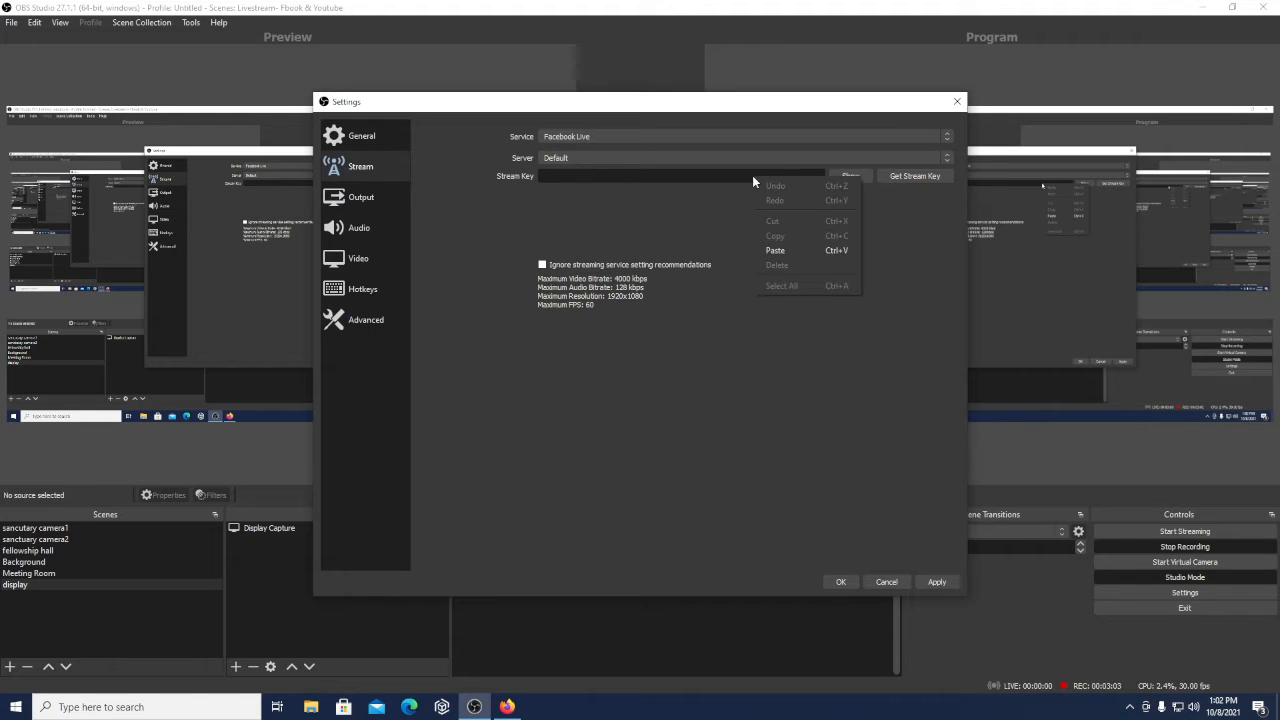
click(800, 250)
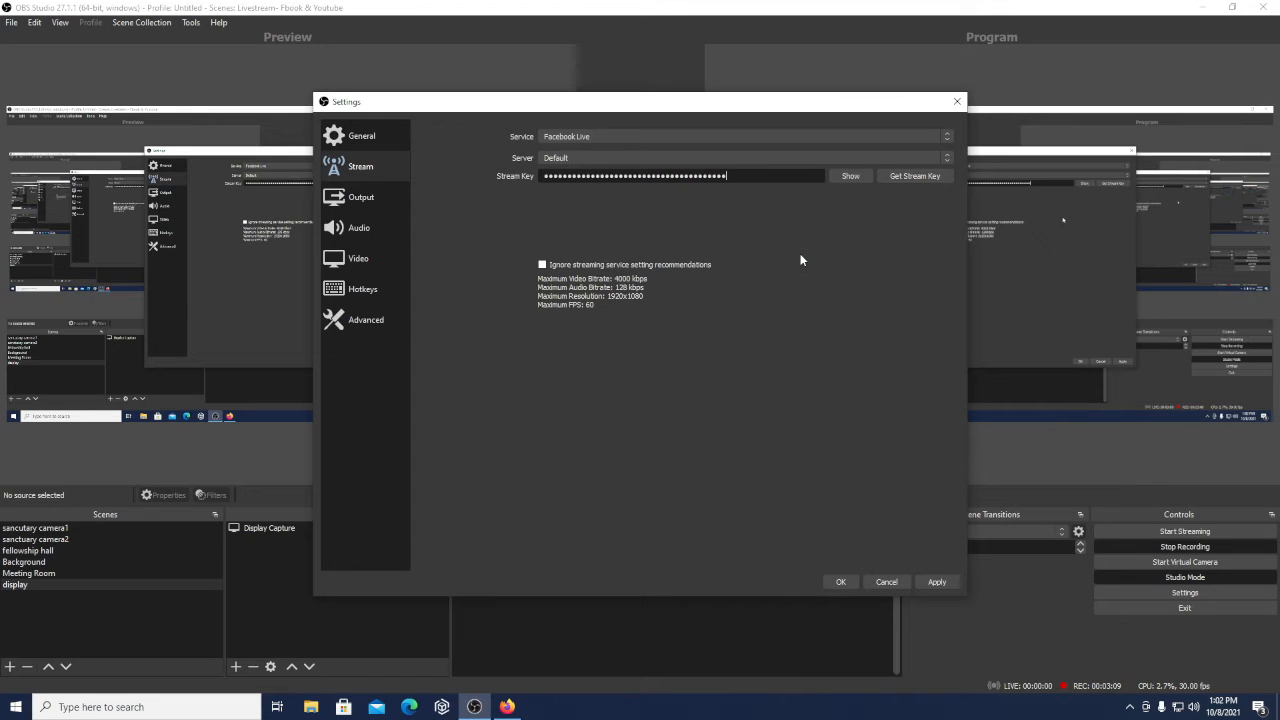
click(936, 582)
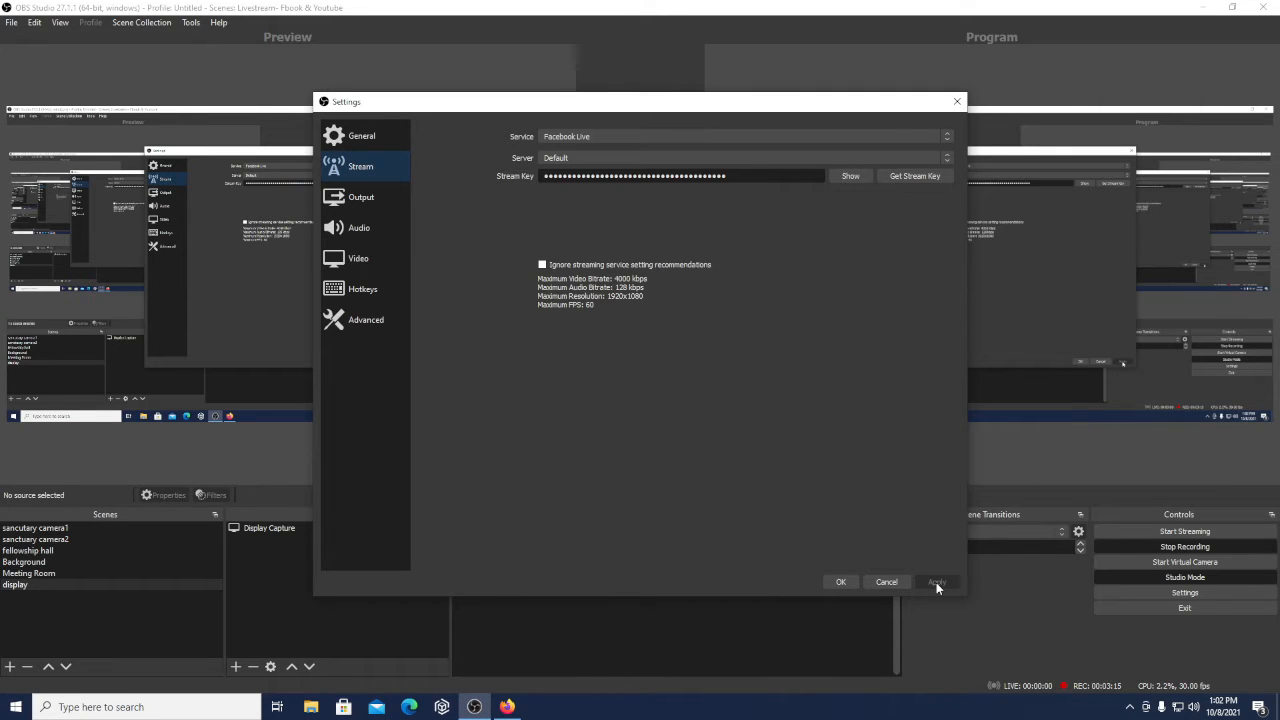
key(ctrl)
key(ctrl)
click(840, 582)
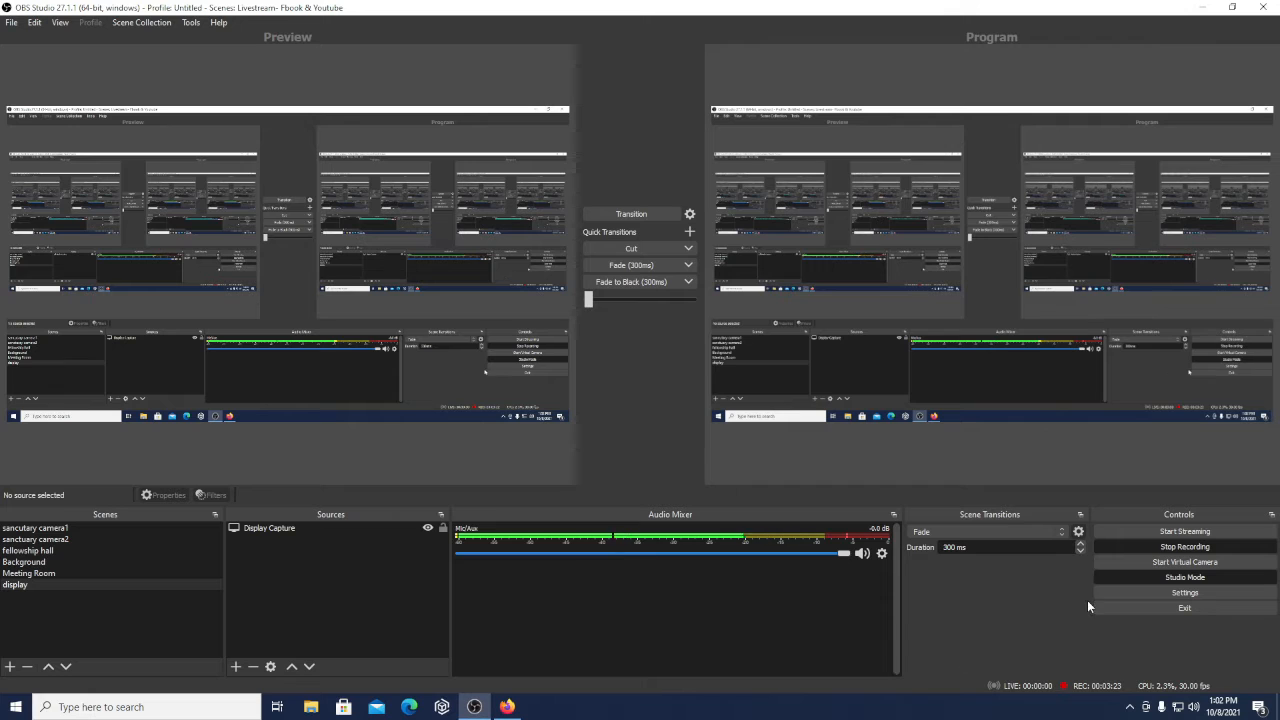
Step: Start streaming and switch back to the Facebook Live Producer page in Firefox
click(1185, 532)
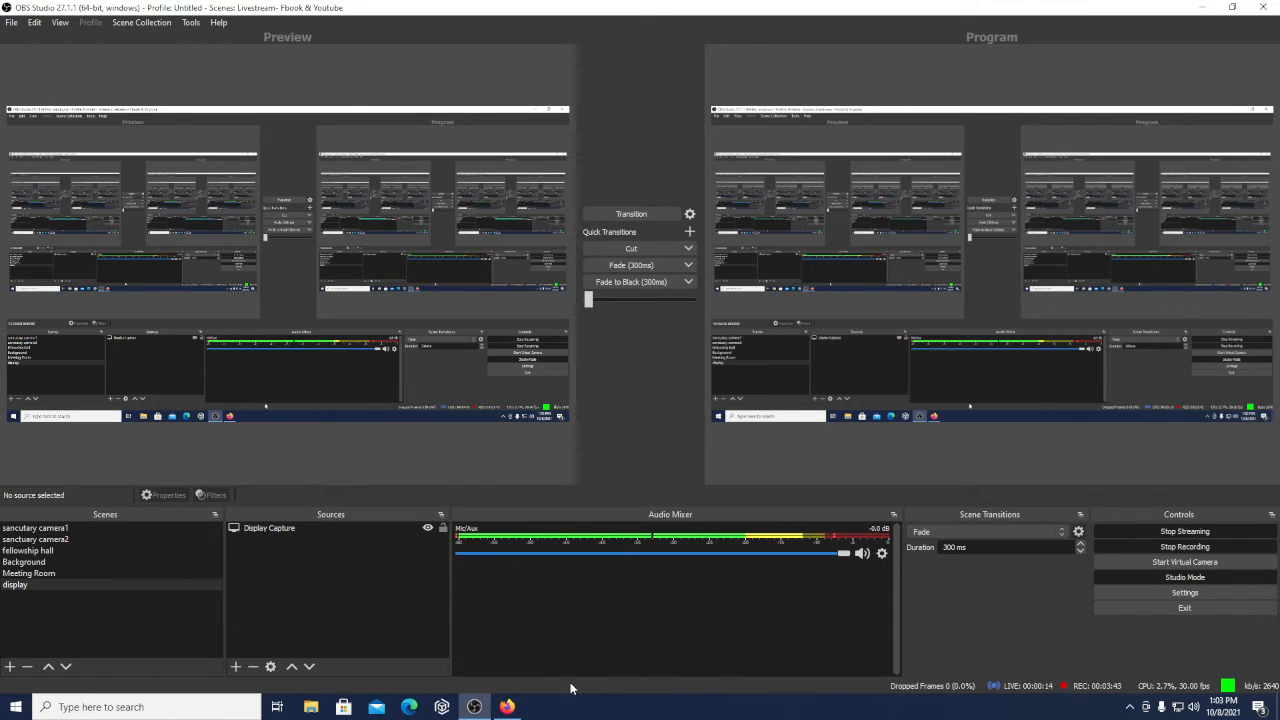
click(508, 707)
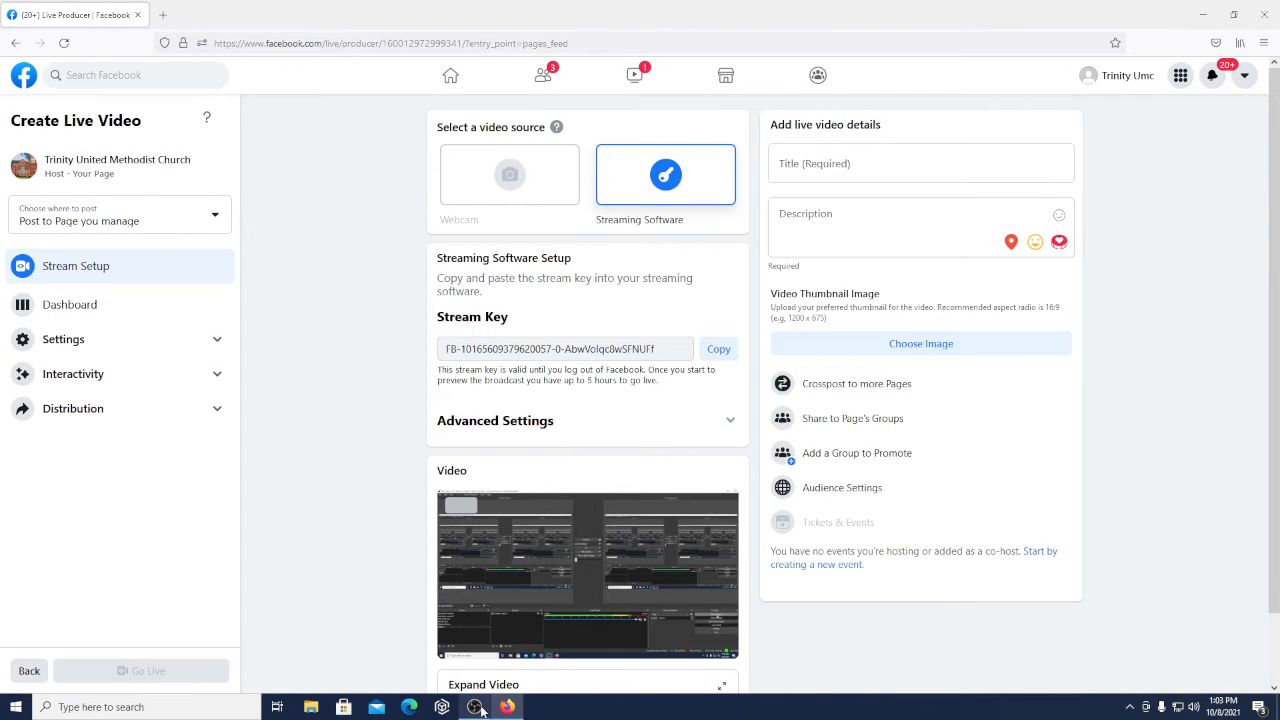
mouse_move(632, 581)
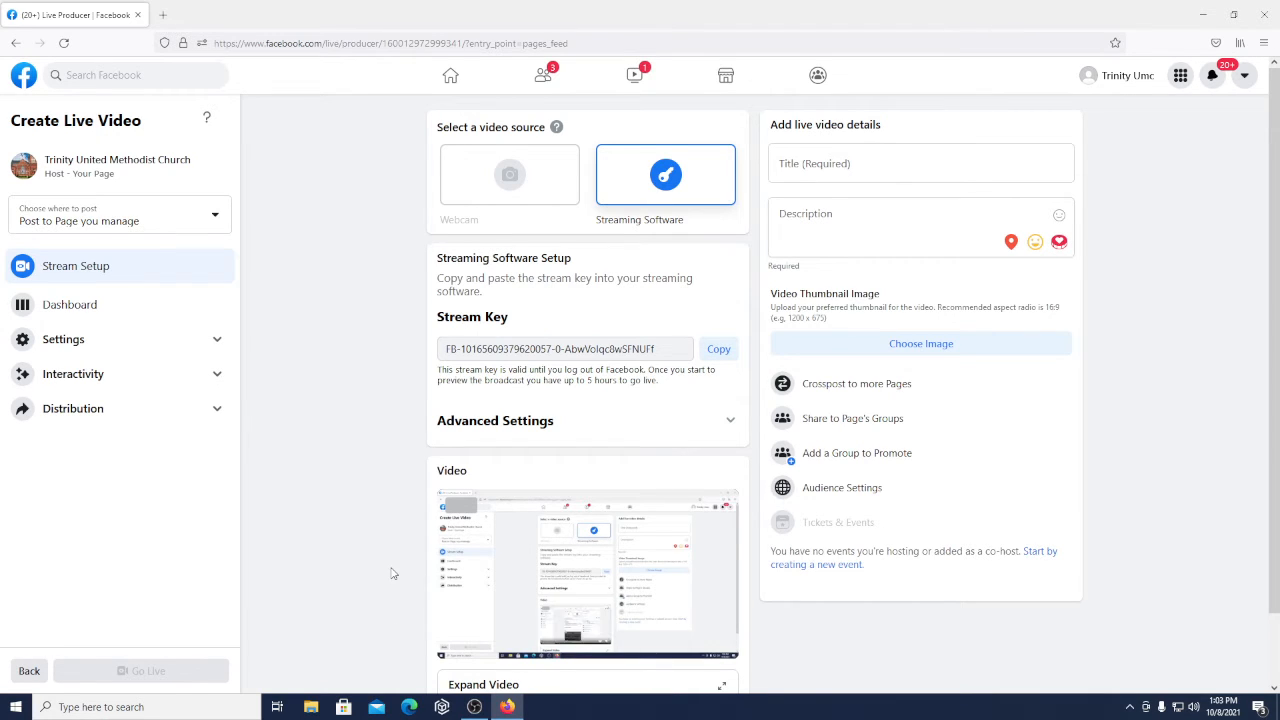
Step: Title the live video "October 8th, 2021" and enter "John 5" as its description
click(814, 166)
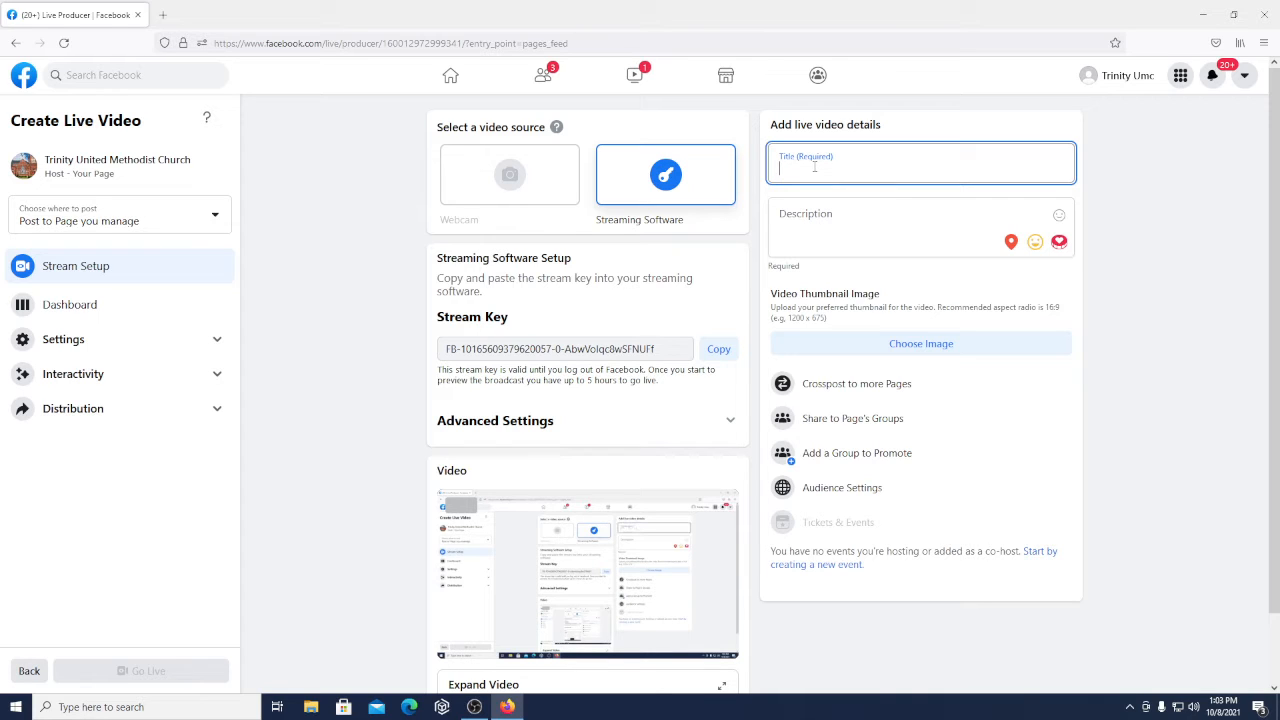
text(October 8th, 2021)
click(820, 226)
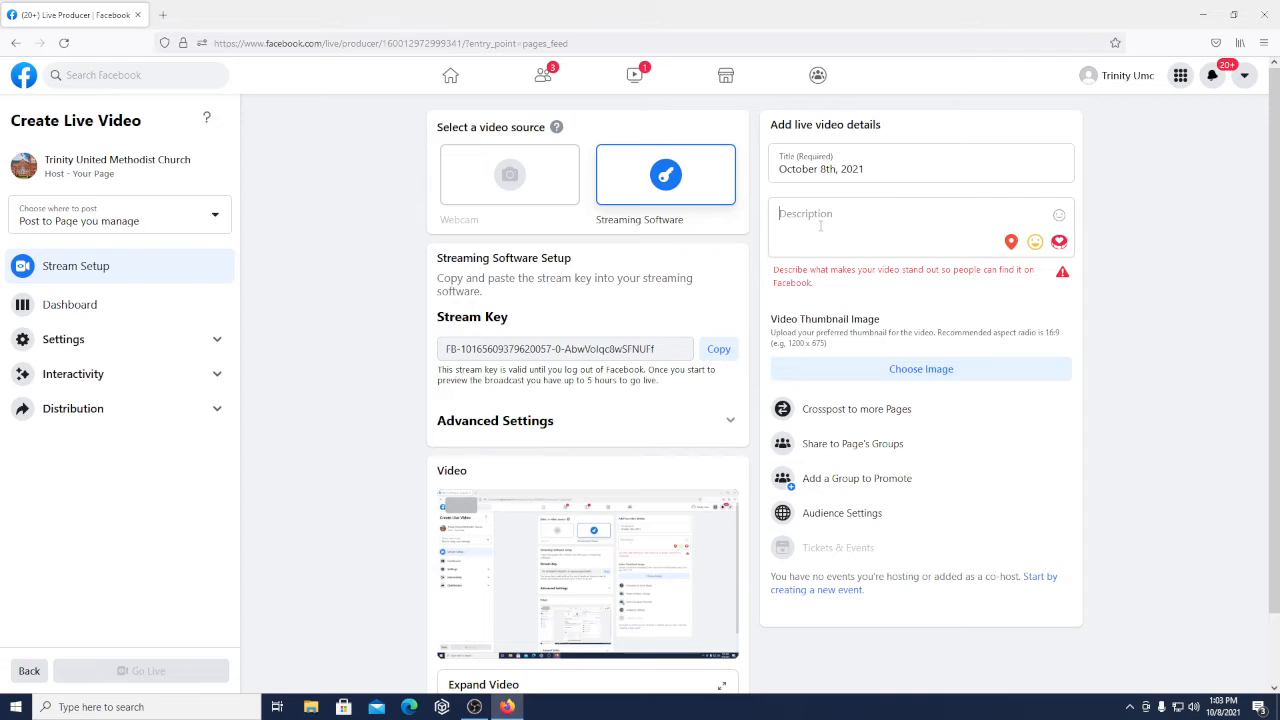
text(JOIN)
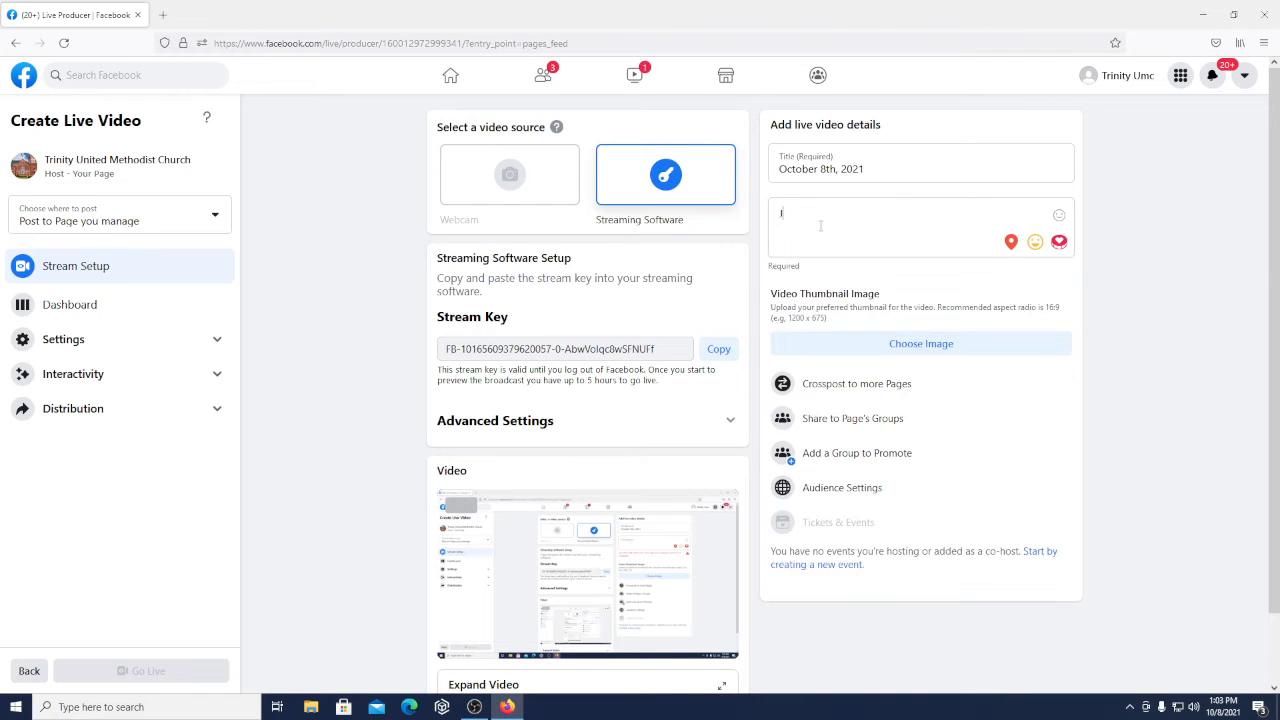
key(BackSpace)
key(BackSpace)
key(BackSpace)
text(ohn 54)
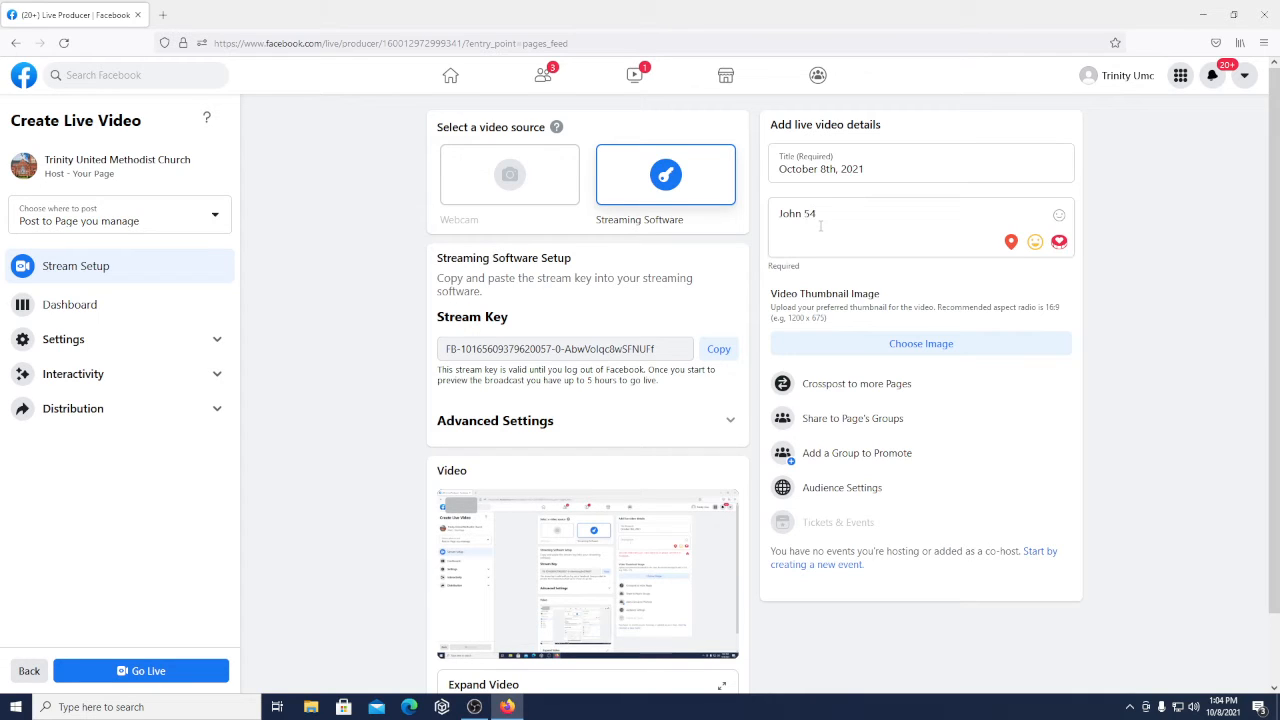
key(BackSpace)
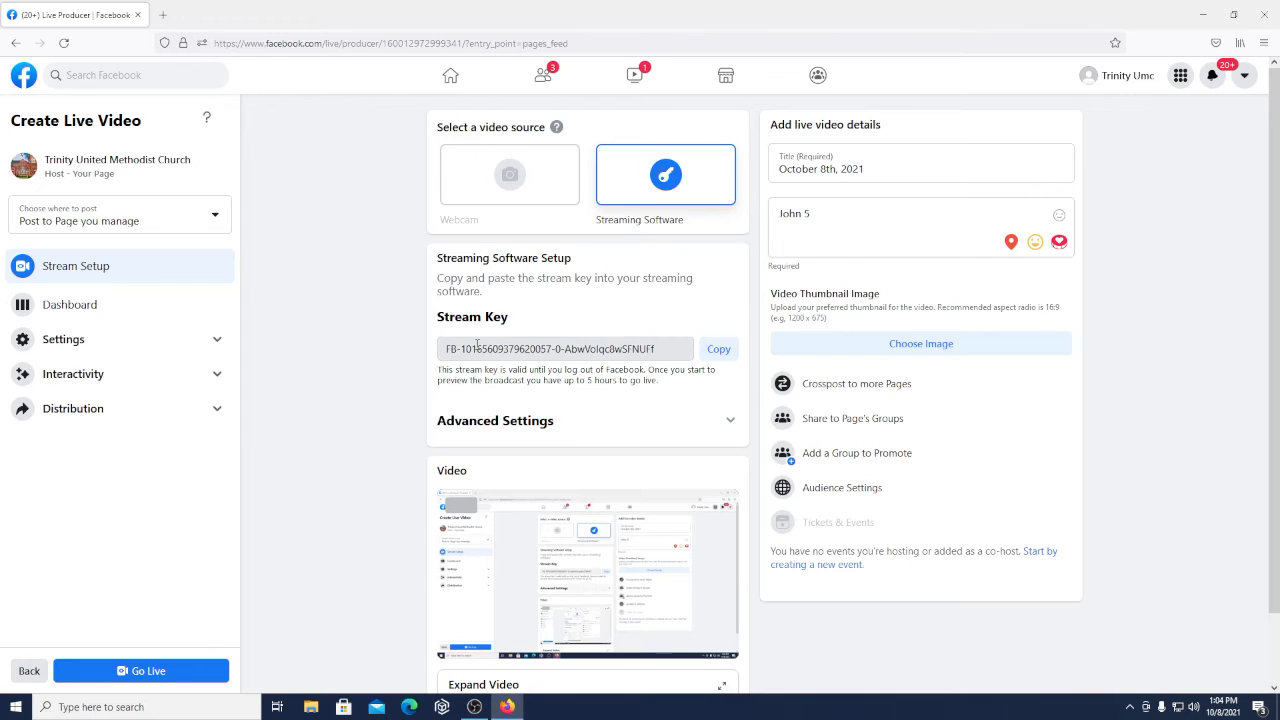
Step: Go live with the prepared broadcast on the church page
click(146, 675)
click(146, 677)
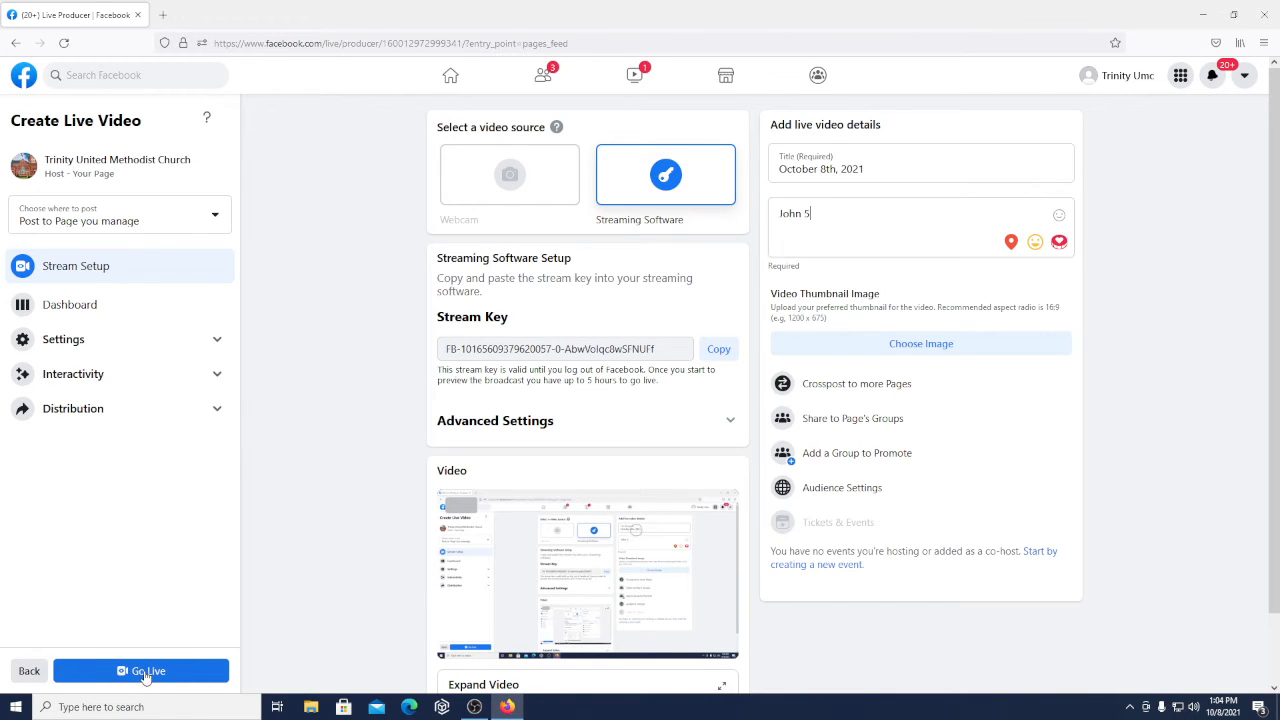
Step: Start the Facebook live broadcast and end the live video, confirming that it should end
click(146, 677)
click(145, 675)
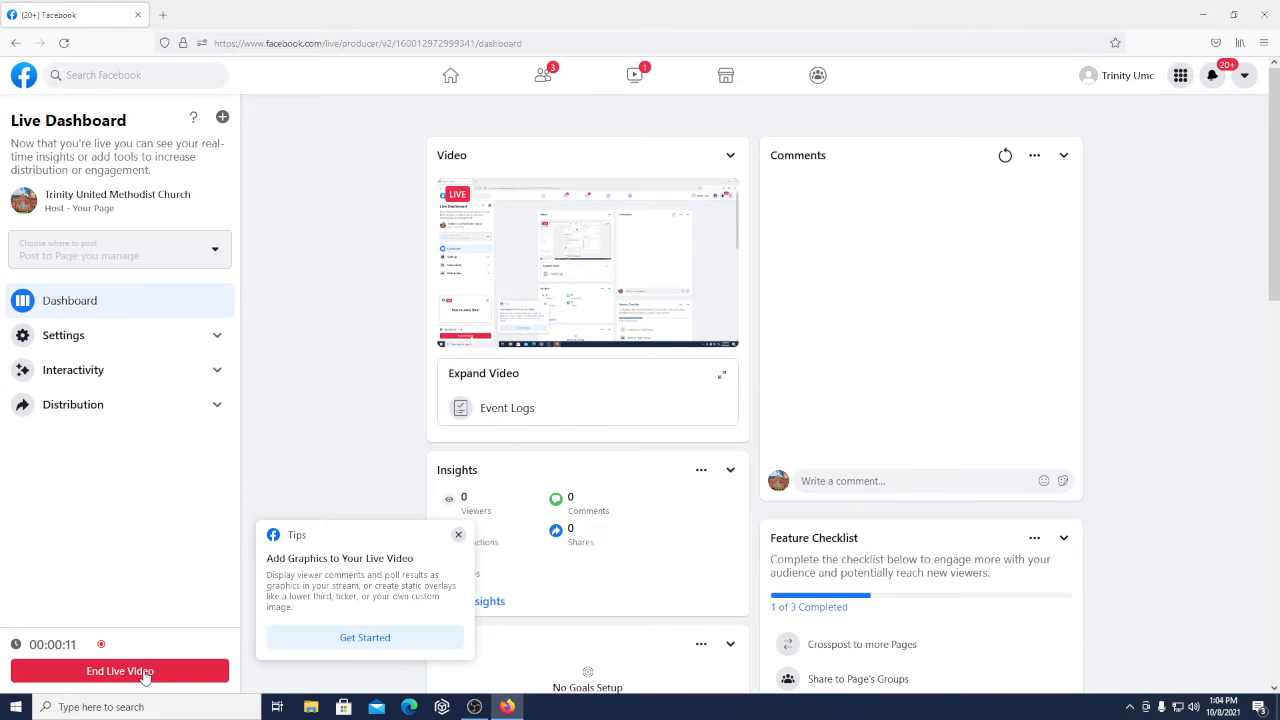
click(146, 675)
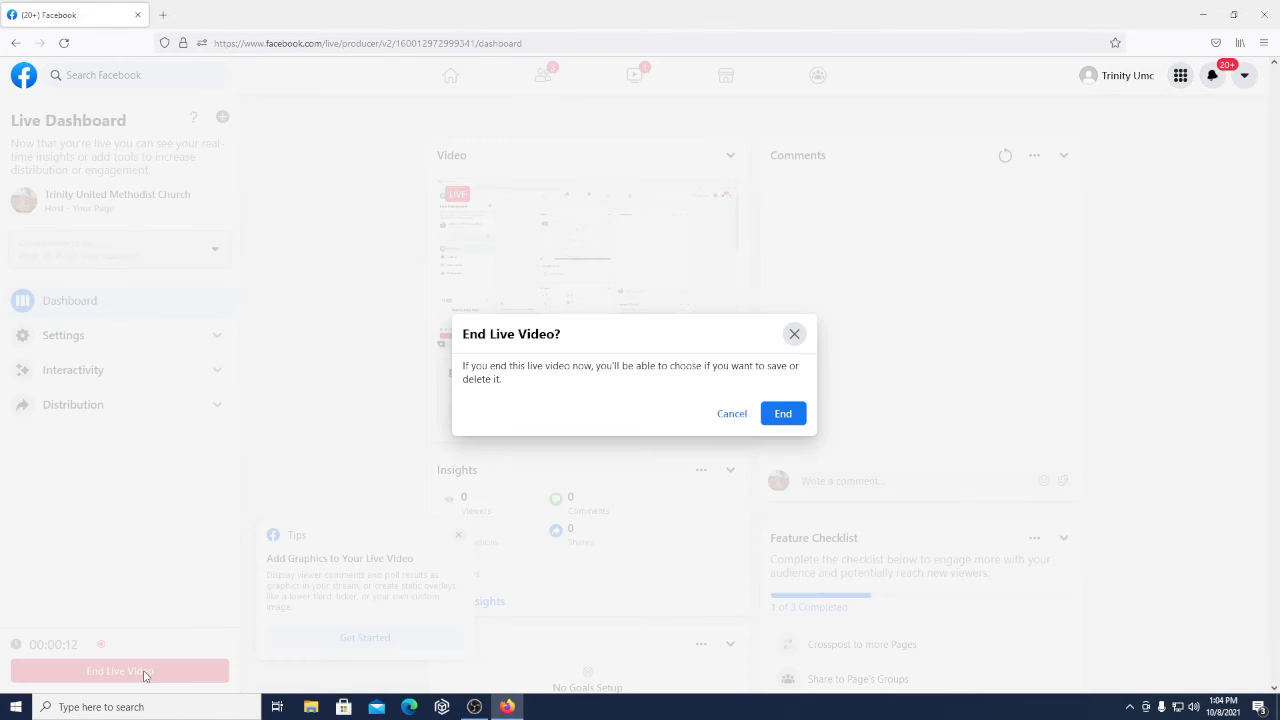
click(784, 414)
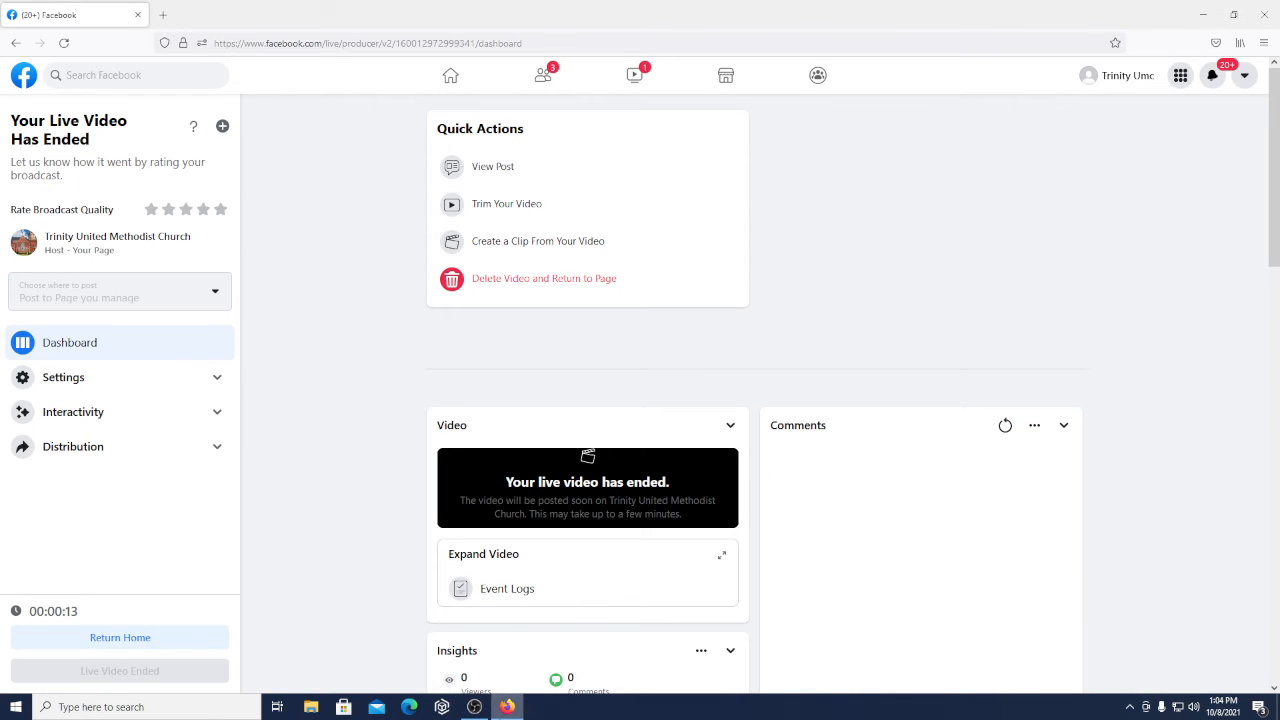
Step: Switch to OBS Studio, preview the "sancutary camera1" scene and transition it to the program output and back
click(476, 707)
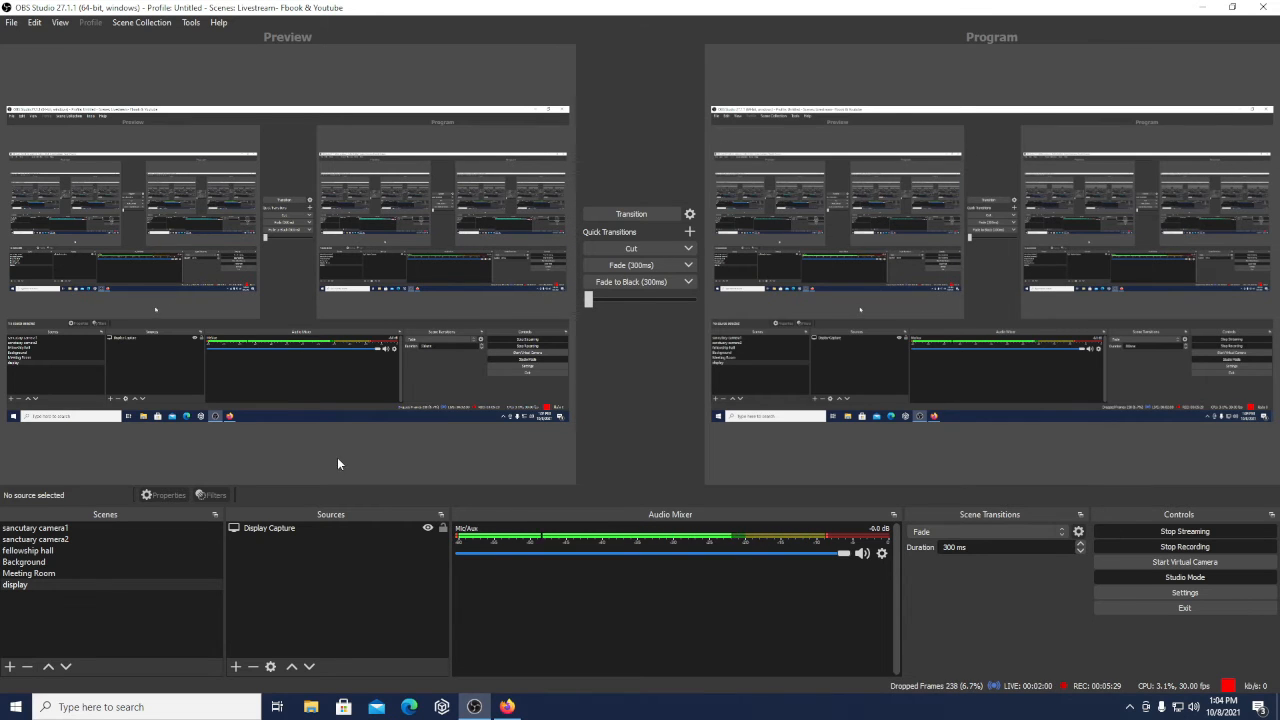
click(35, 530)
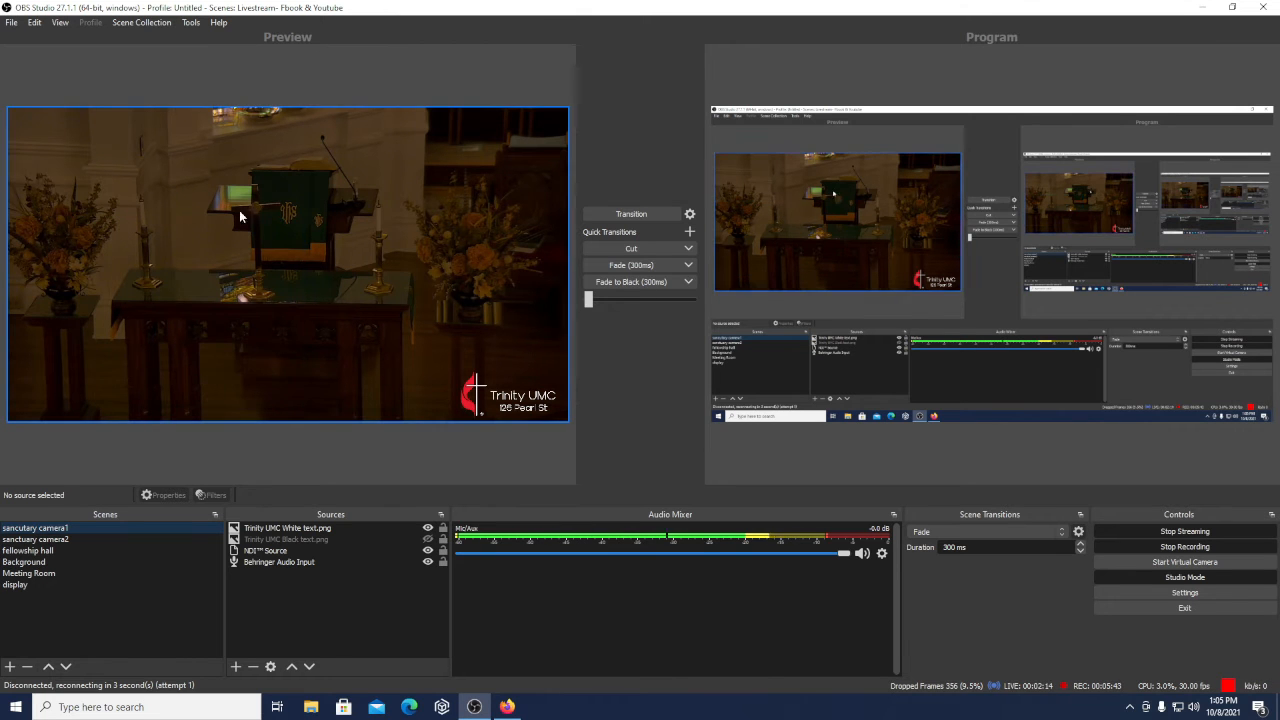
key(super+Tab)
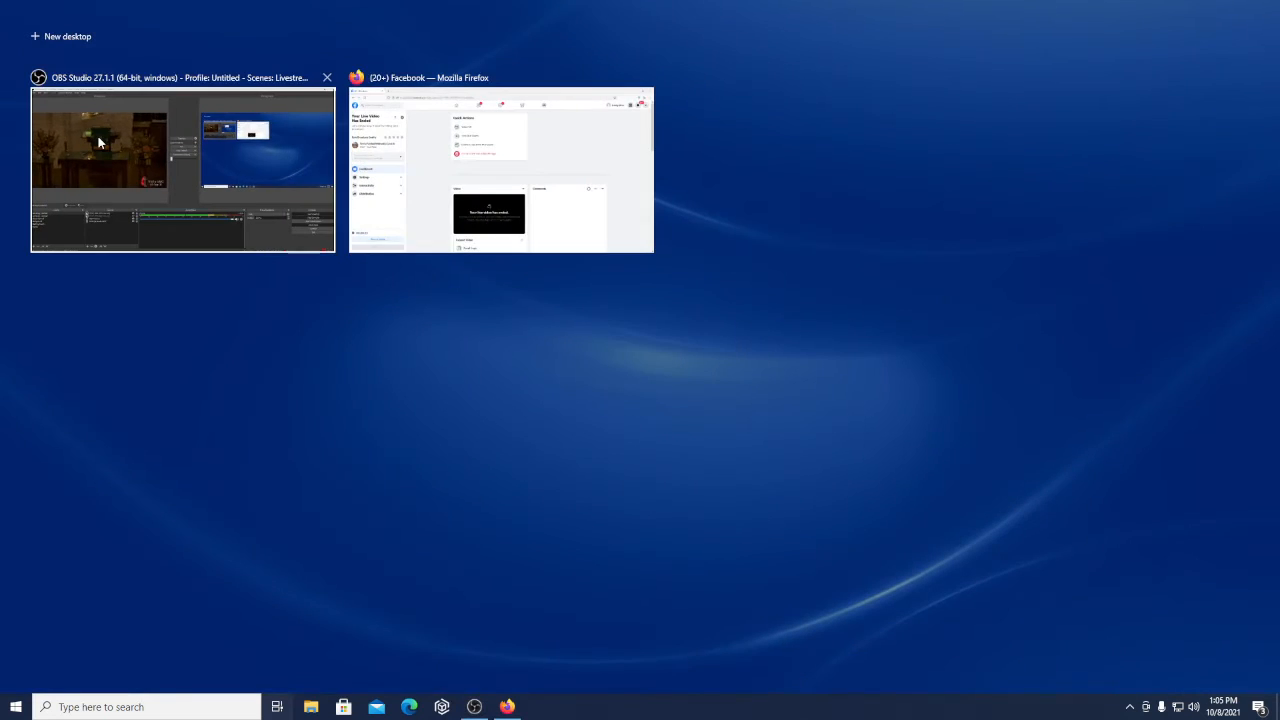
click(98, 136)
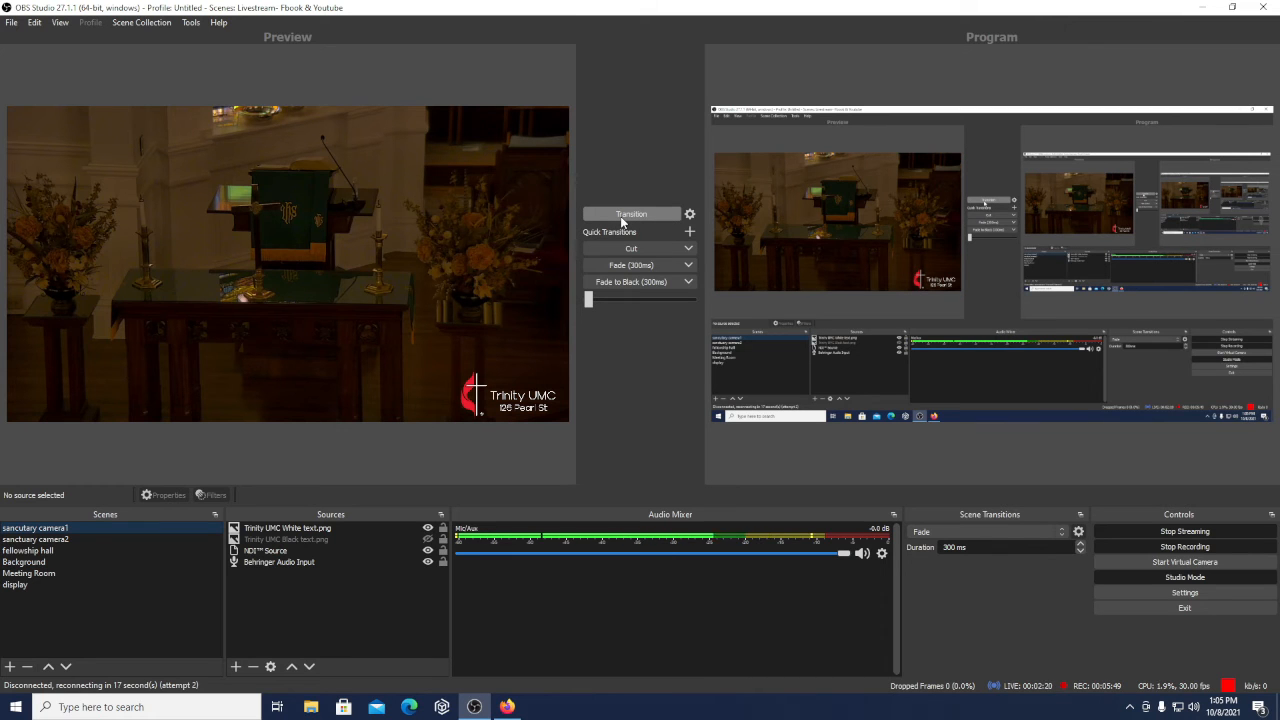
click(621, 216)
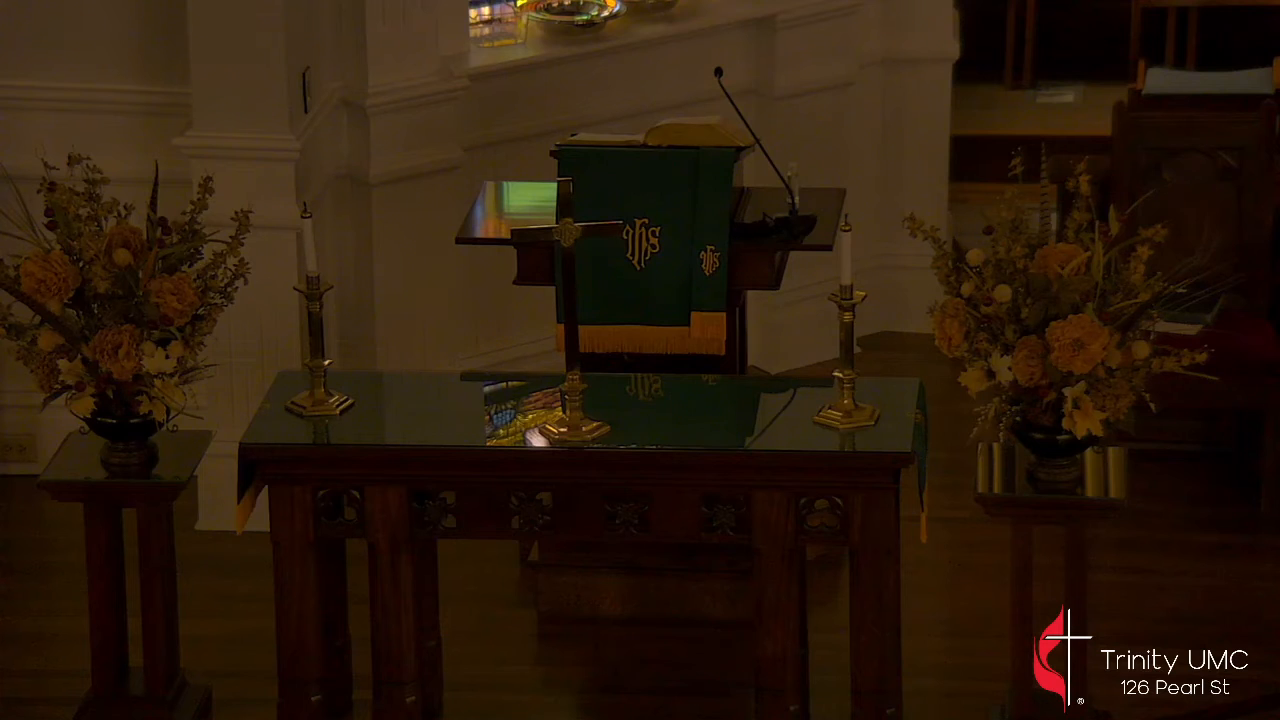
click(621, 217)
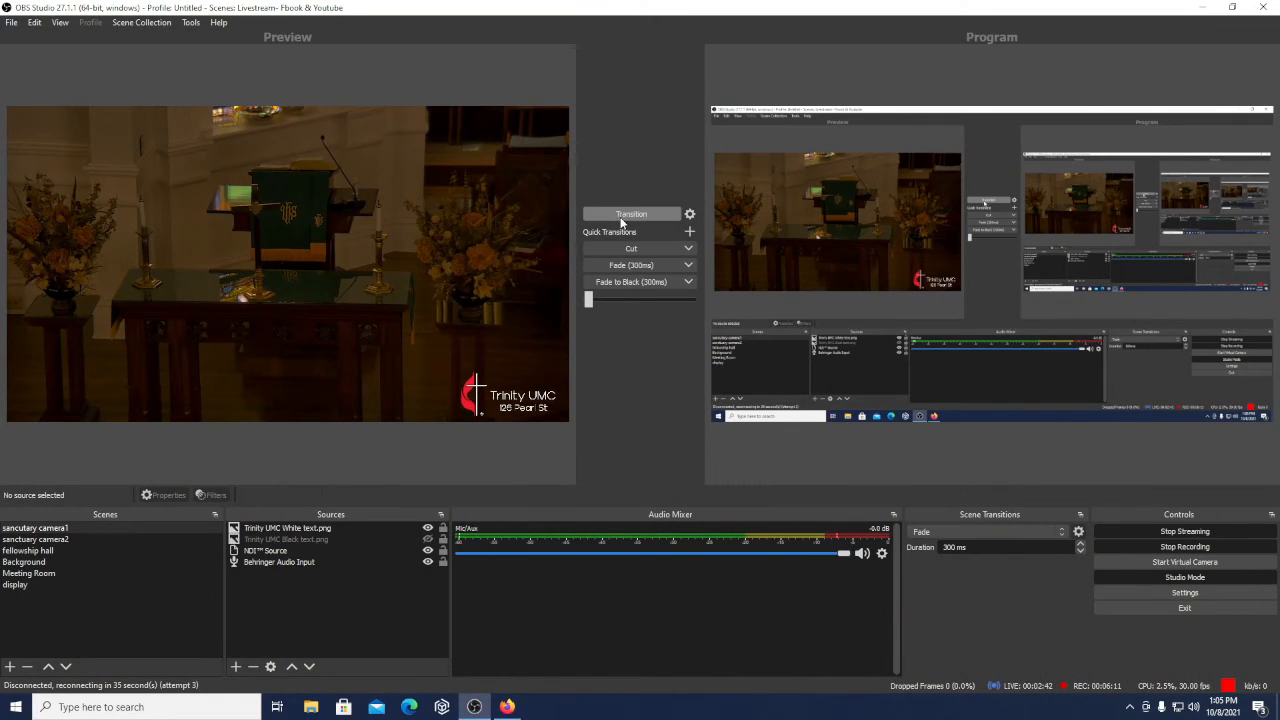
Step: Preview the "sanctuary camera2" scene, return to "sancutary camera1" and transition that scene to the program output and back
click(66, 540)
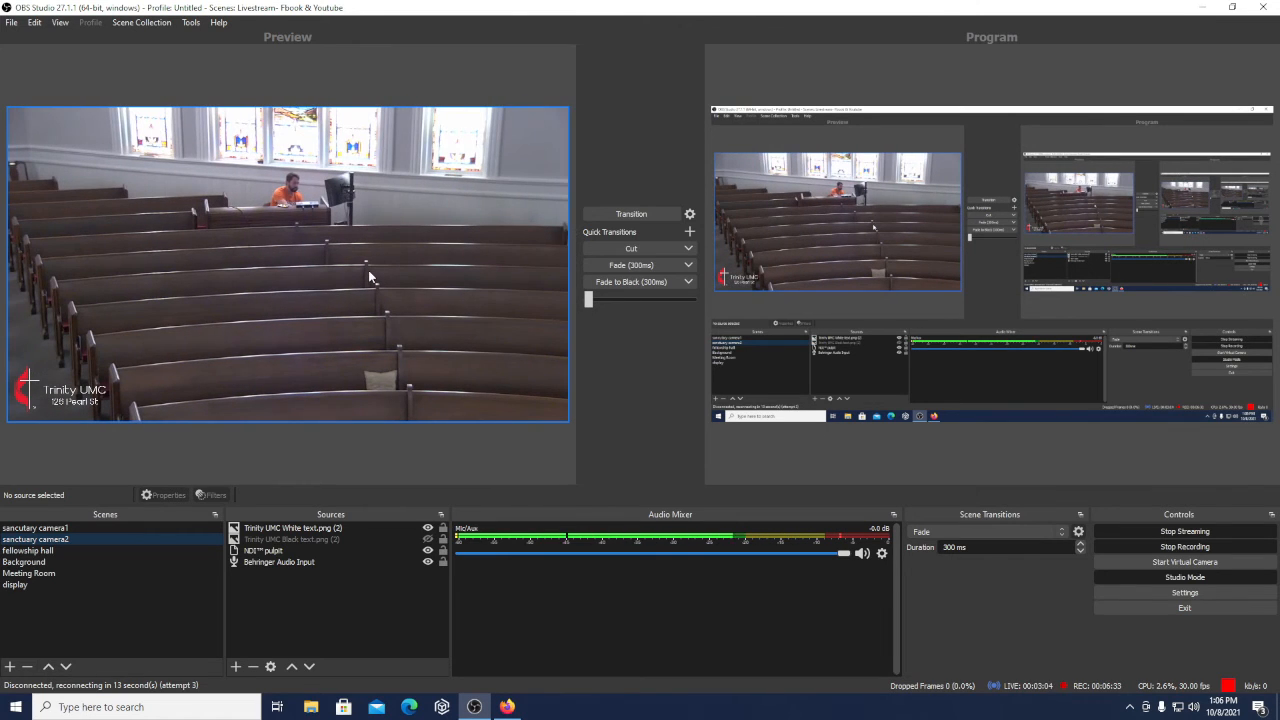
click(82, 528)
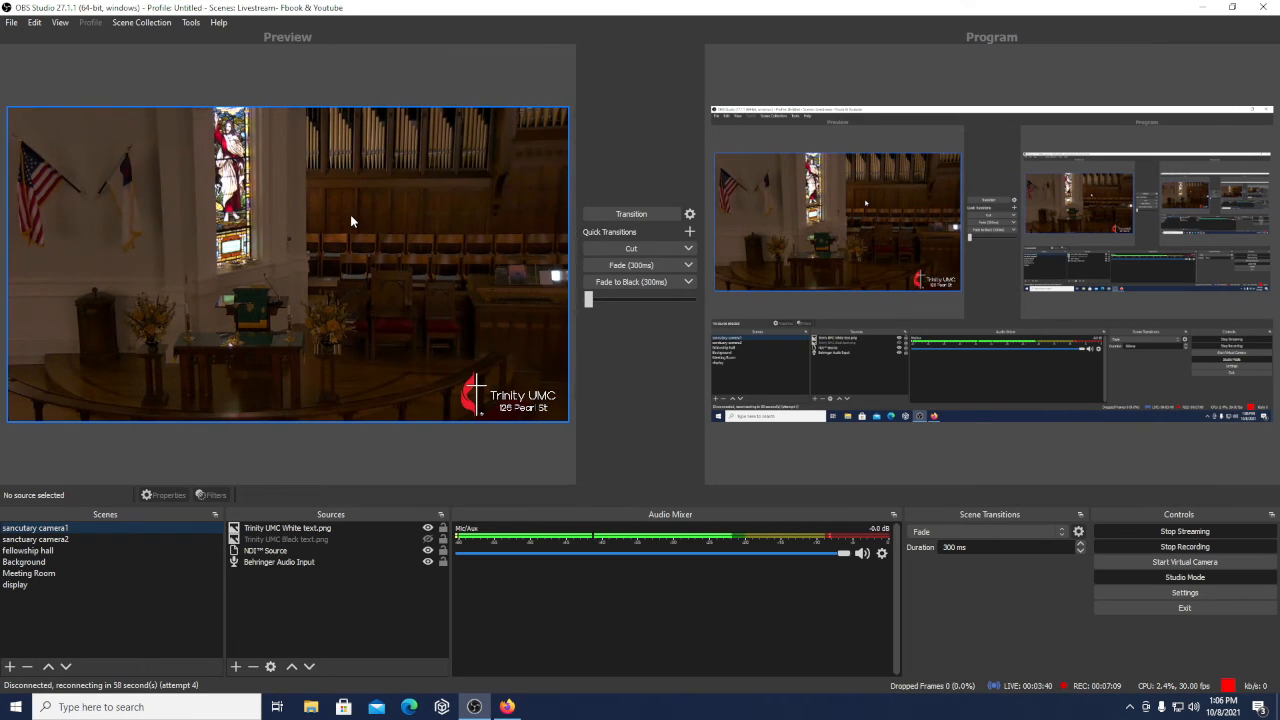
click(608, 216)
click(608, 216)
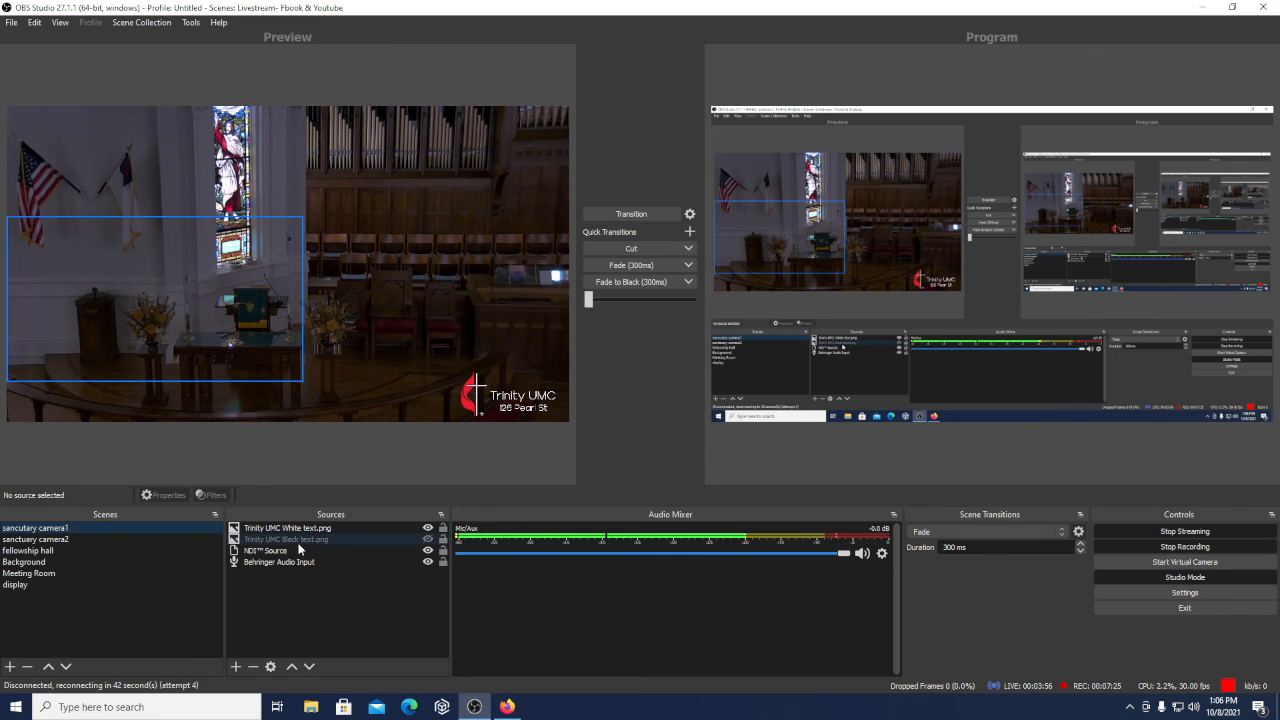
Step: Examine the camera, Background, Meeting Room and display scenes in the preview, finishing on "sancutary camera1"
click(94, 539)
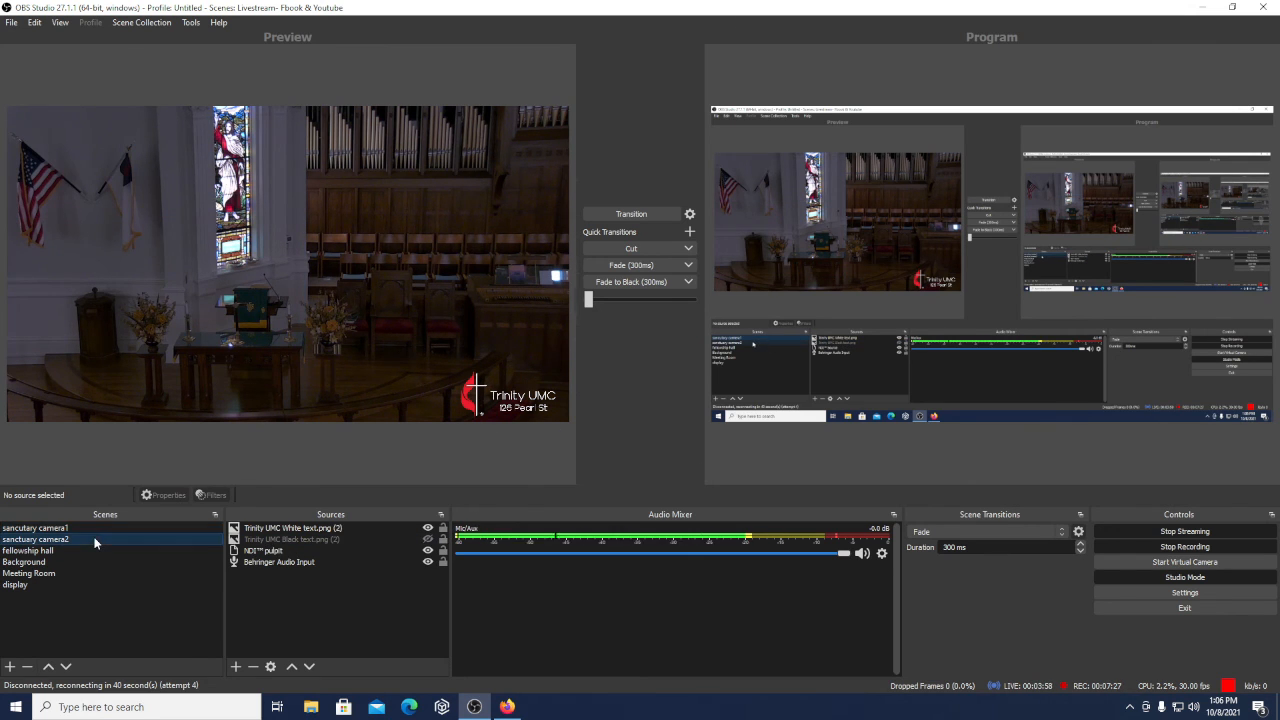
click(76, 529)
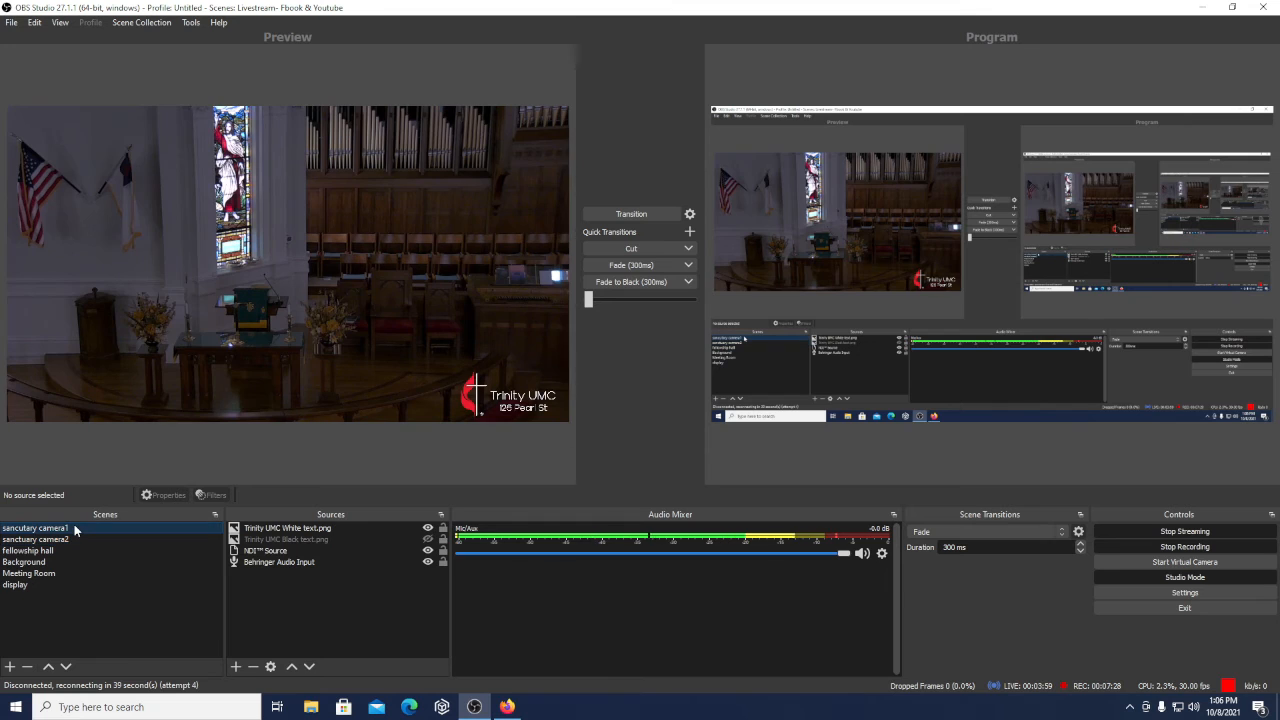
click(31, 566)
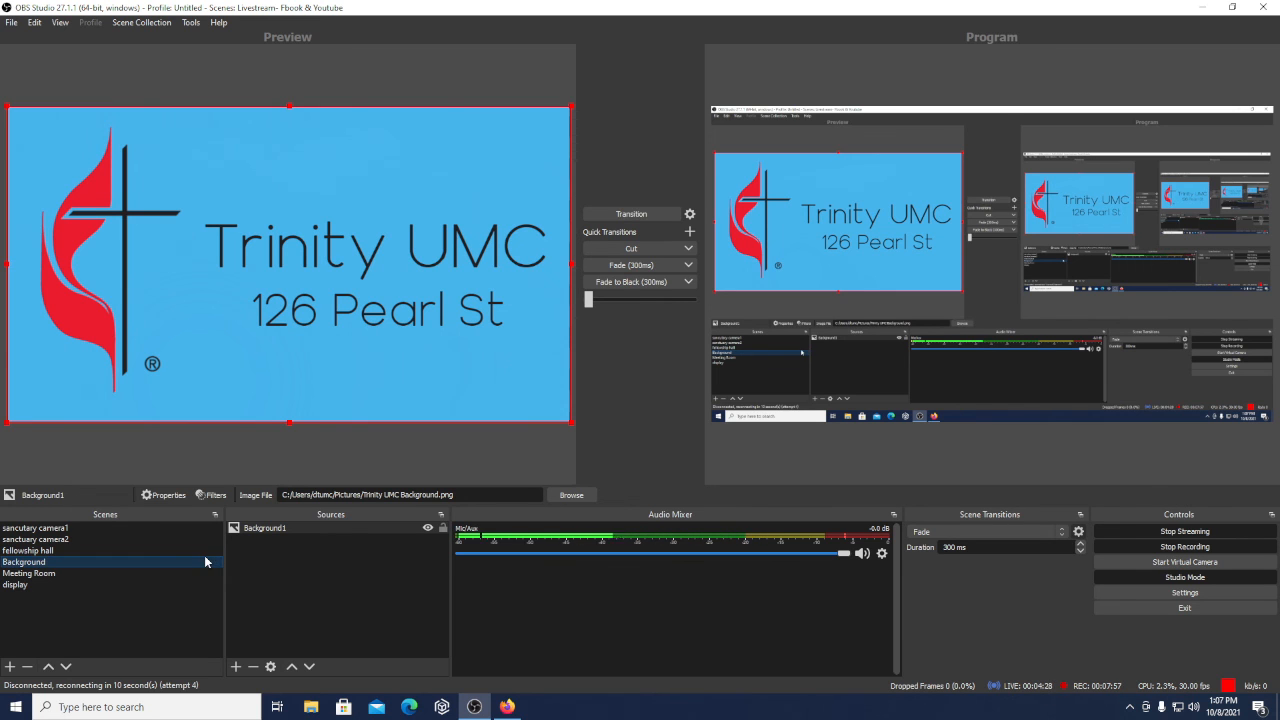
click(86, 530)
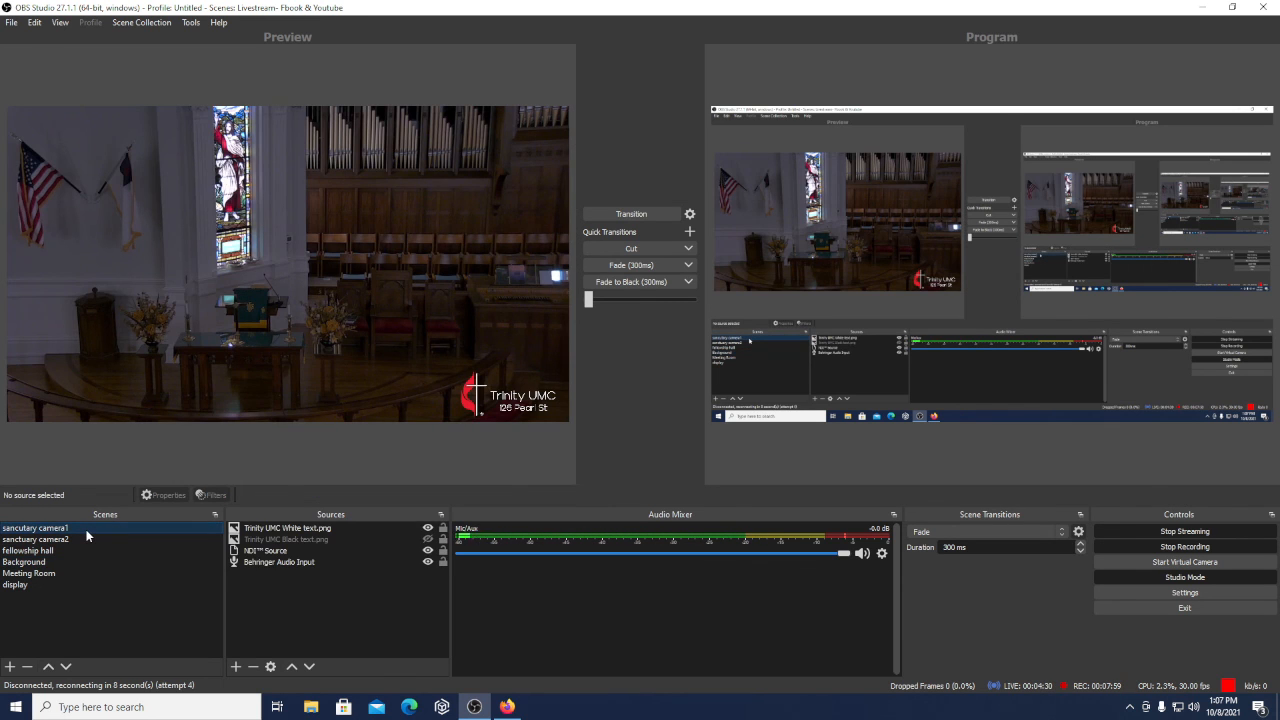
click(83, 539)
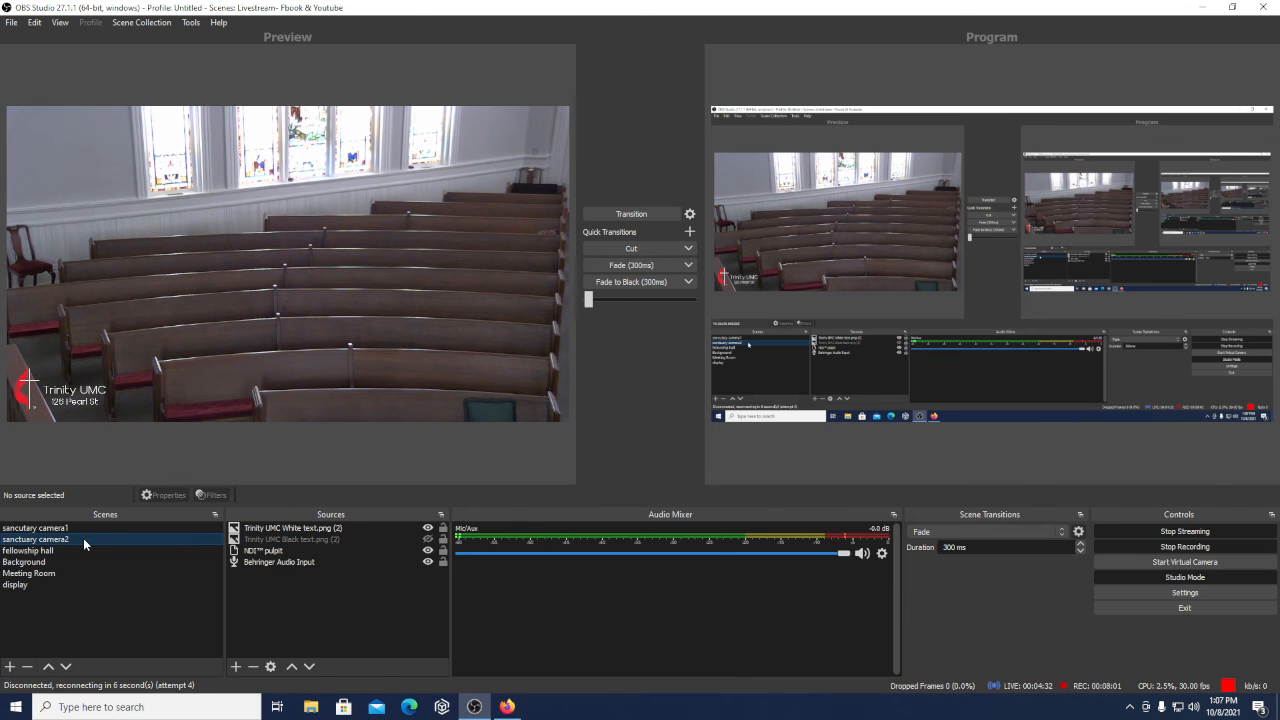
click(85, 530)
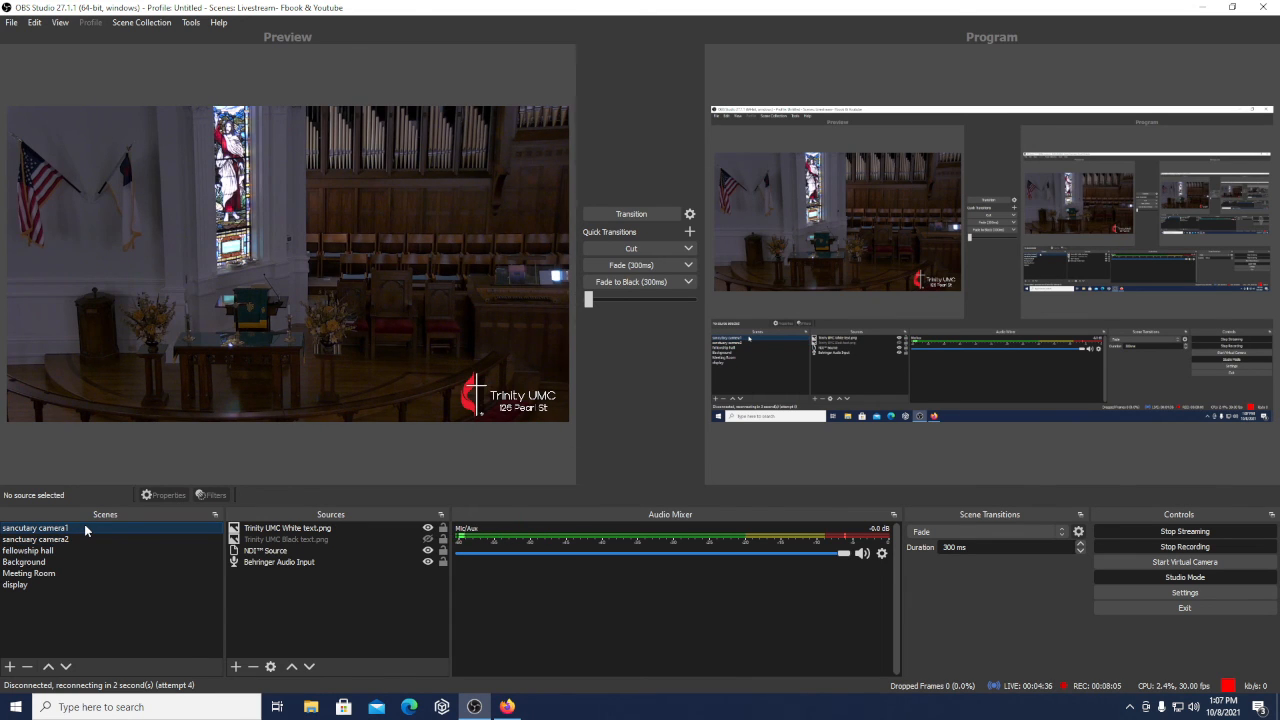
click(60, 574)
click(60, 583)
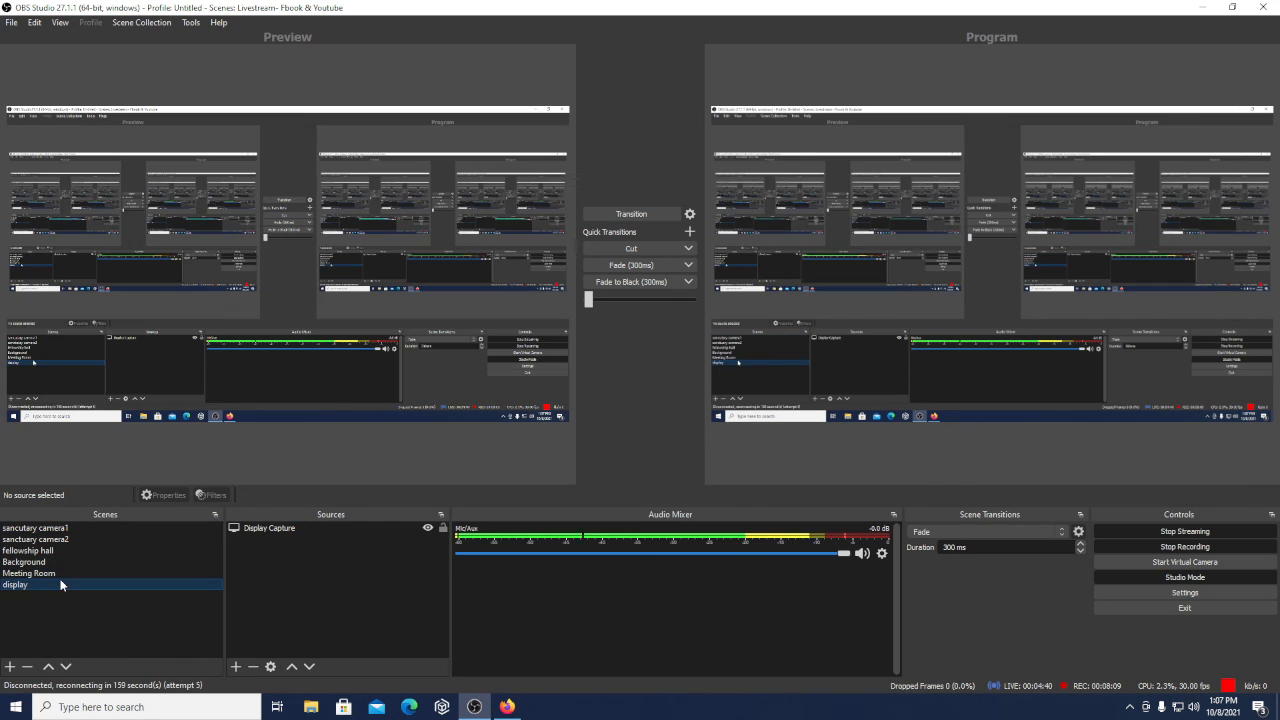
click(64, 529)
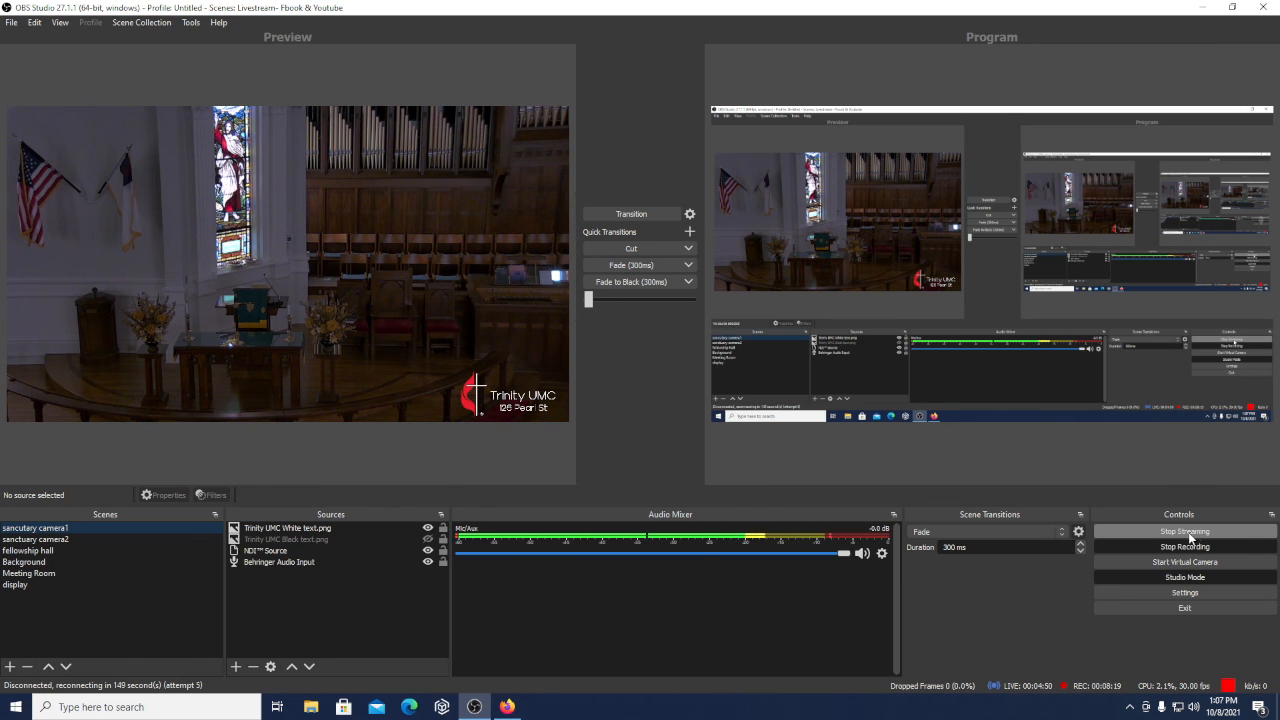
Step: Check the ended live video's page on Facebook in Firefox and return to OBS Studio
click(506, 705)
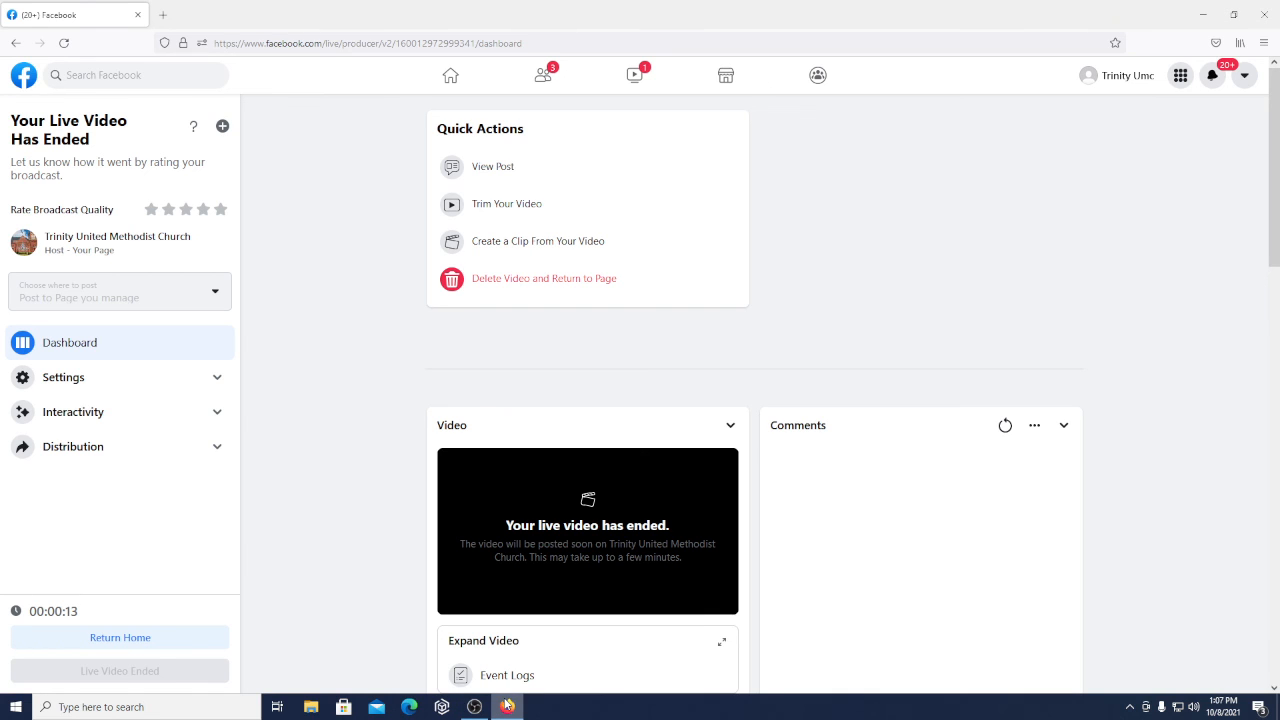
click(475, 707)
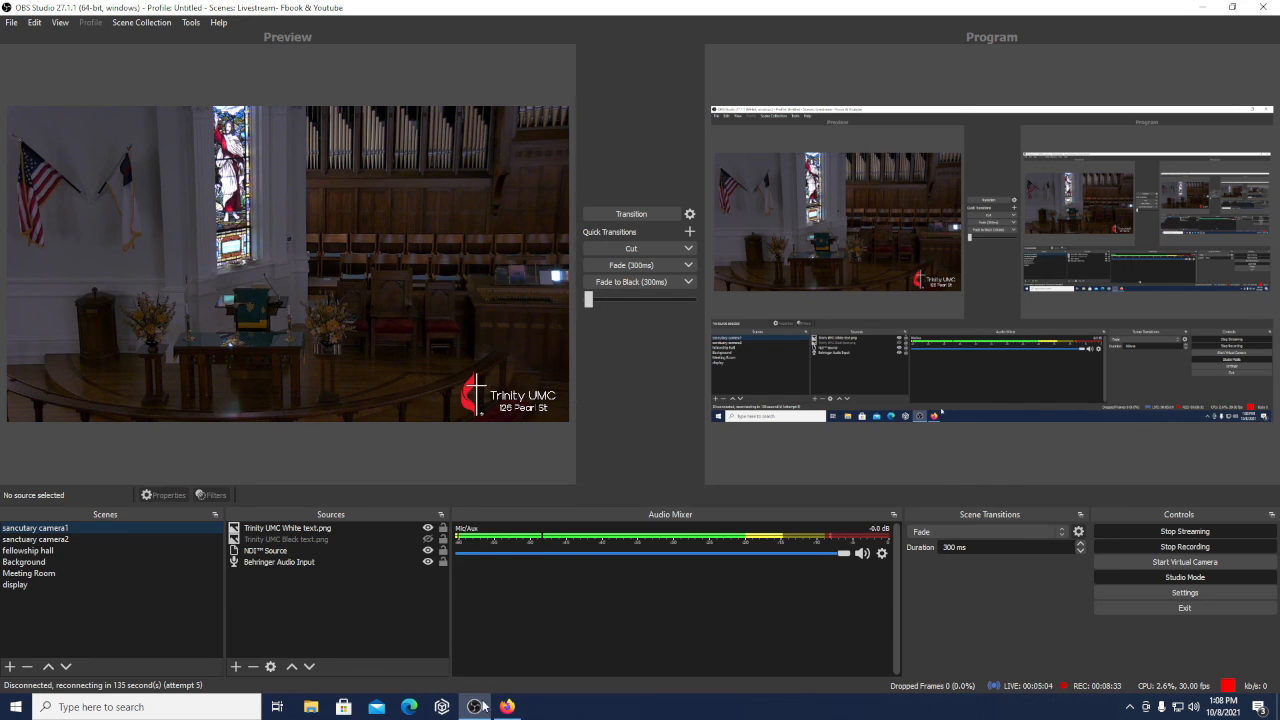
mouse_move(508, 707)
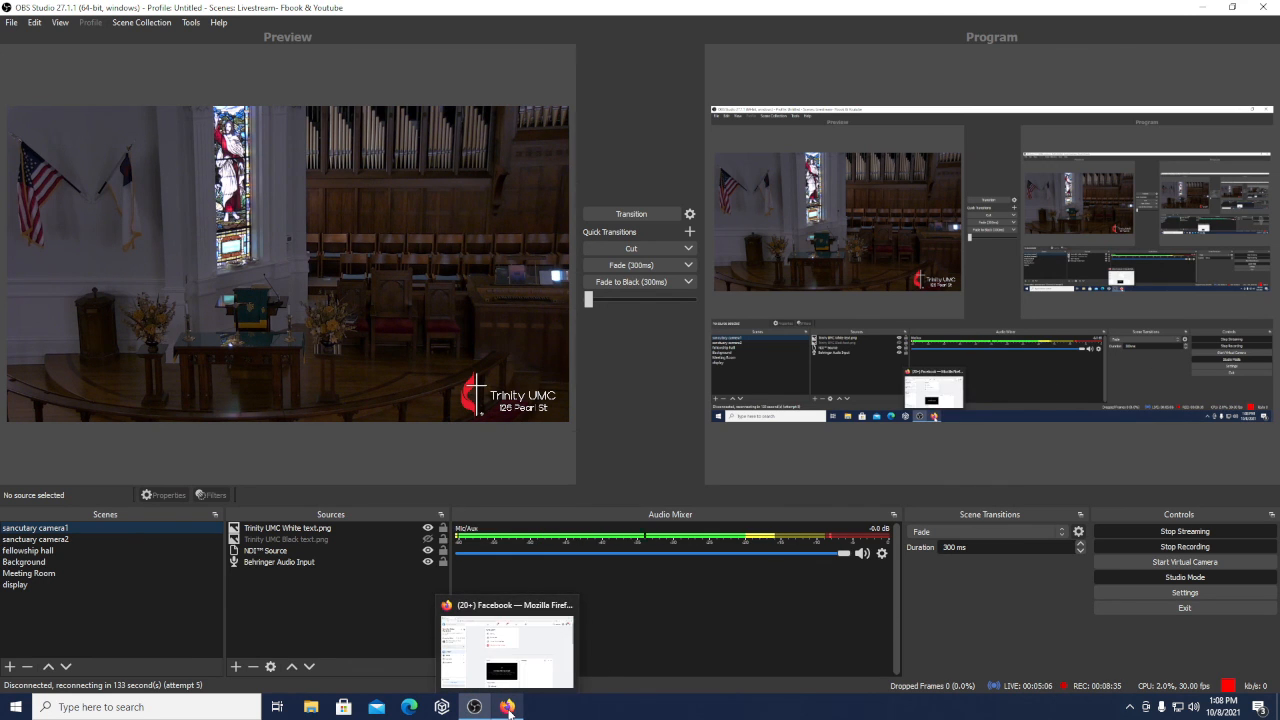